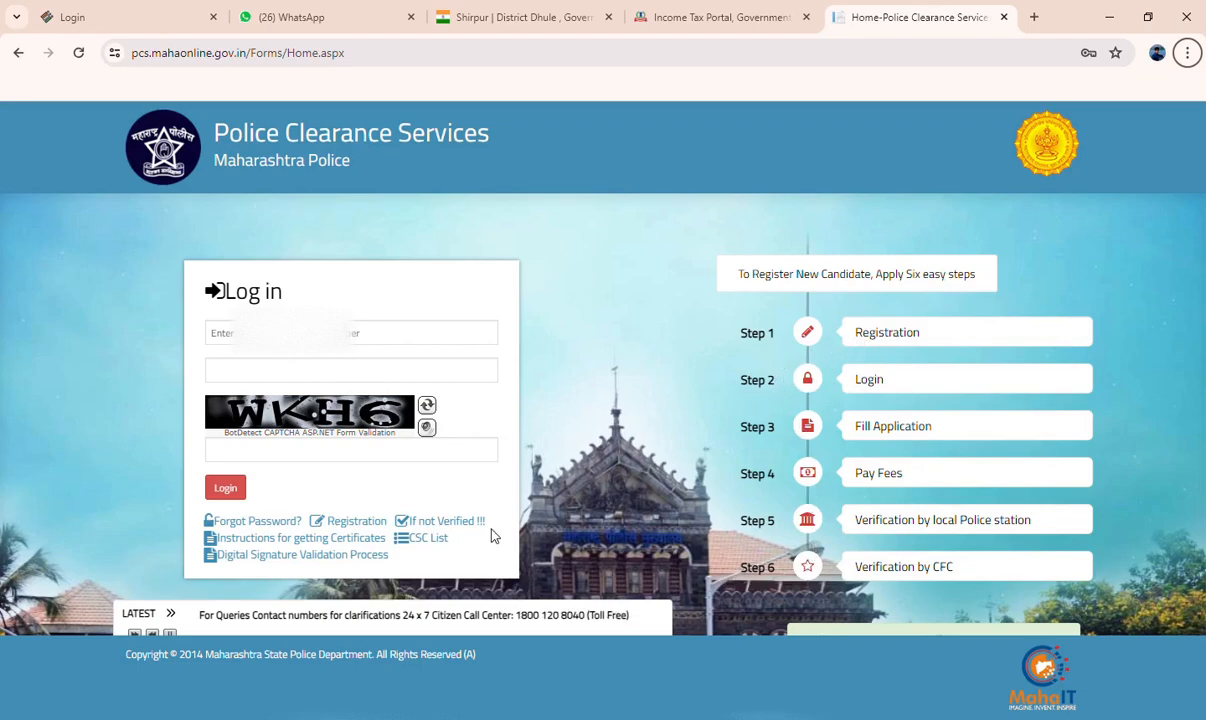
Open the new candidate registration form and go through its last, first and middle name fields
left_click(334, 521)
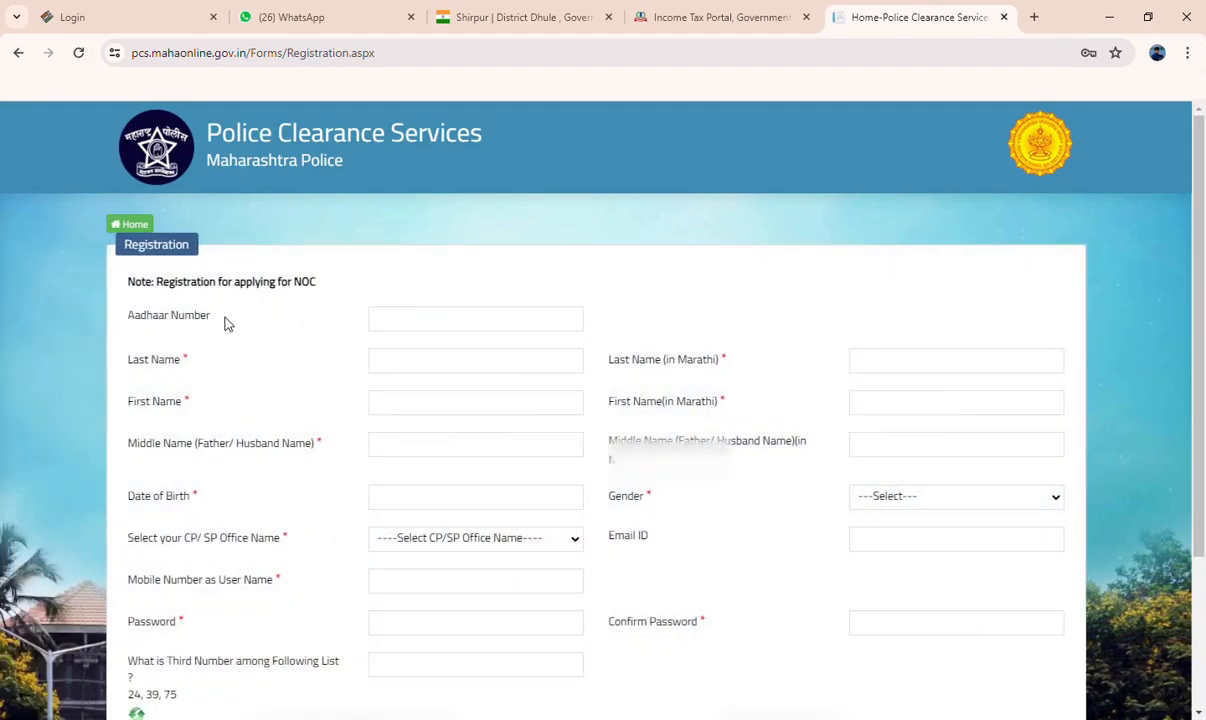
scroll(226, 323, "down", 1)
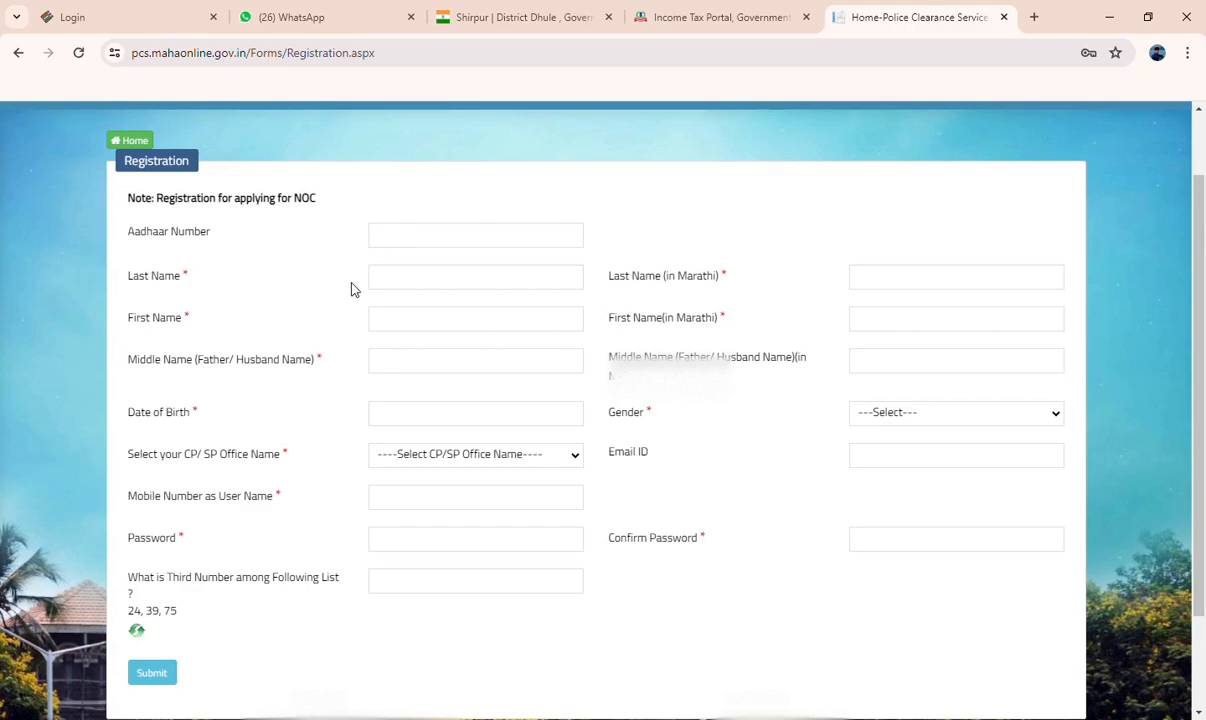
left_click(399, 287)
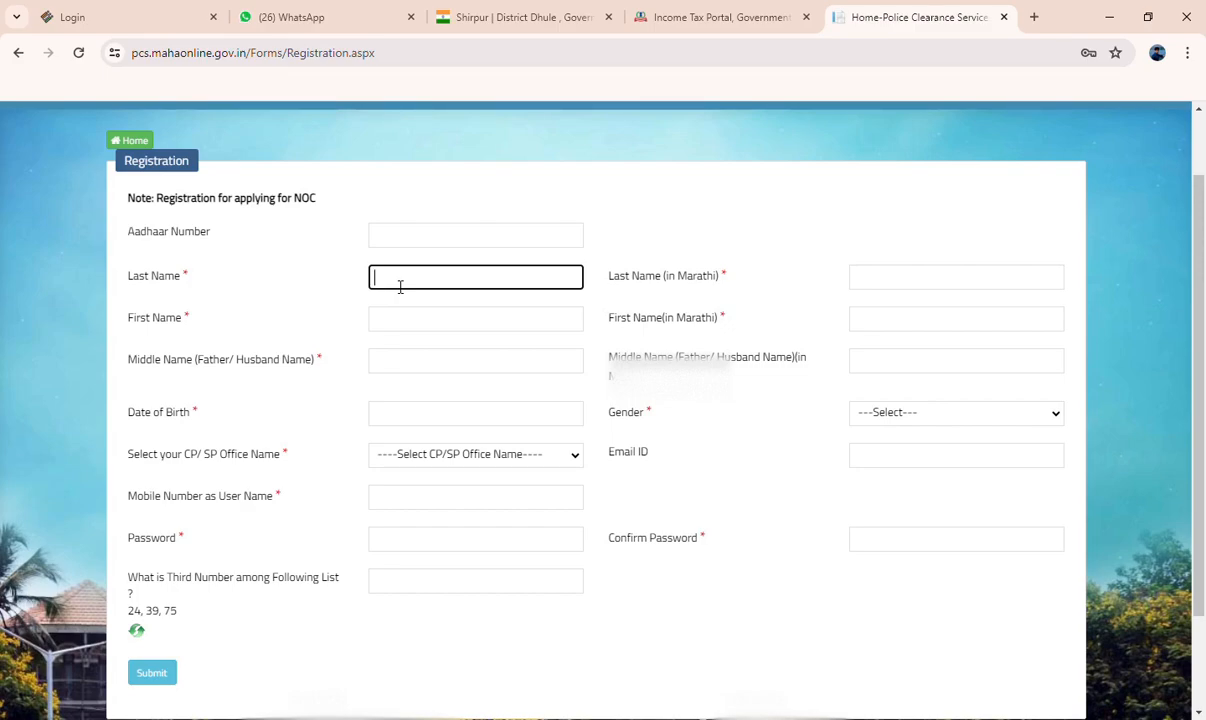
left_click(898, 285)
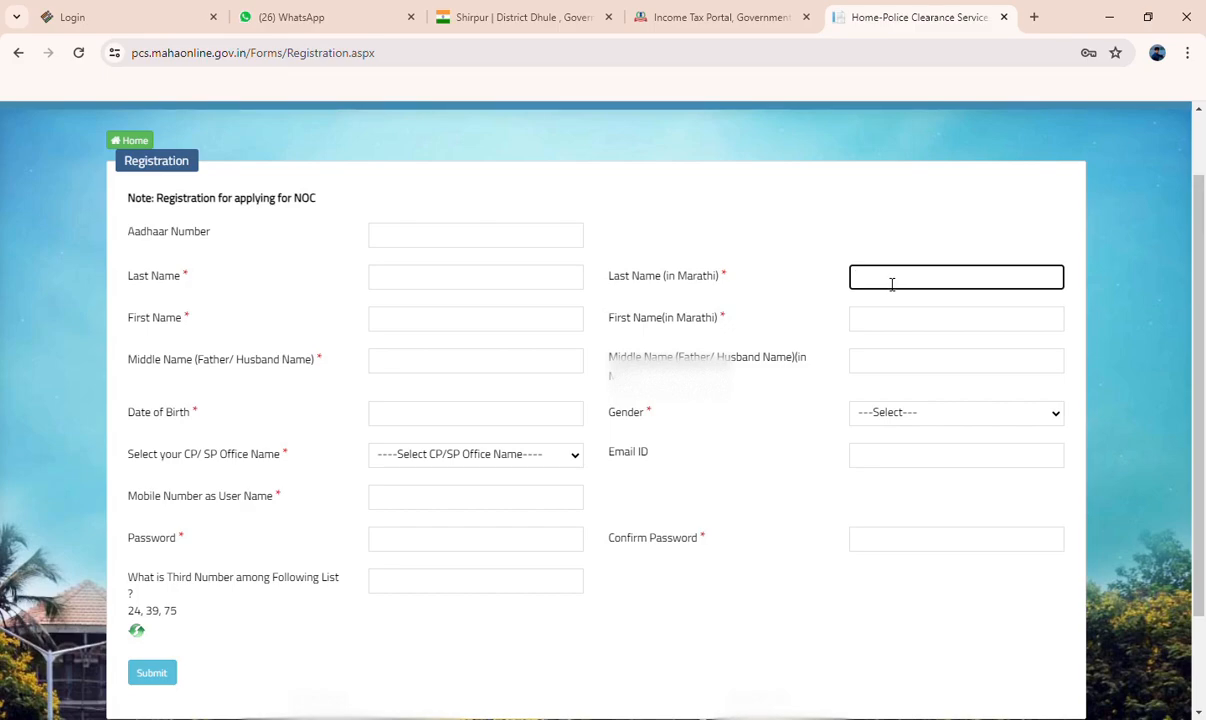
left_click(398, 282)
left_click(411, 332)
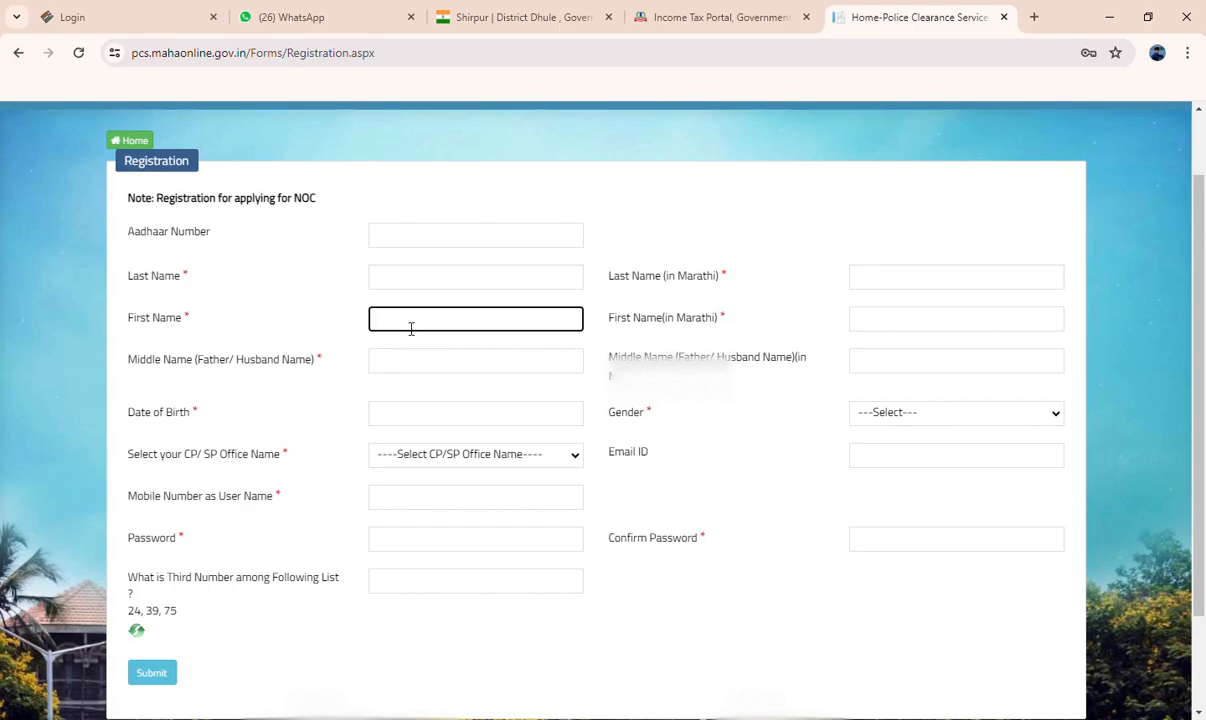
left_click(414, 363)
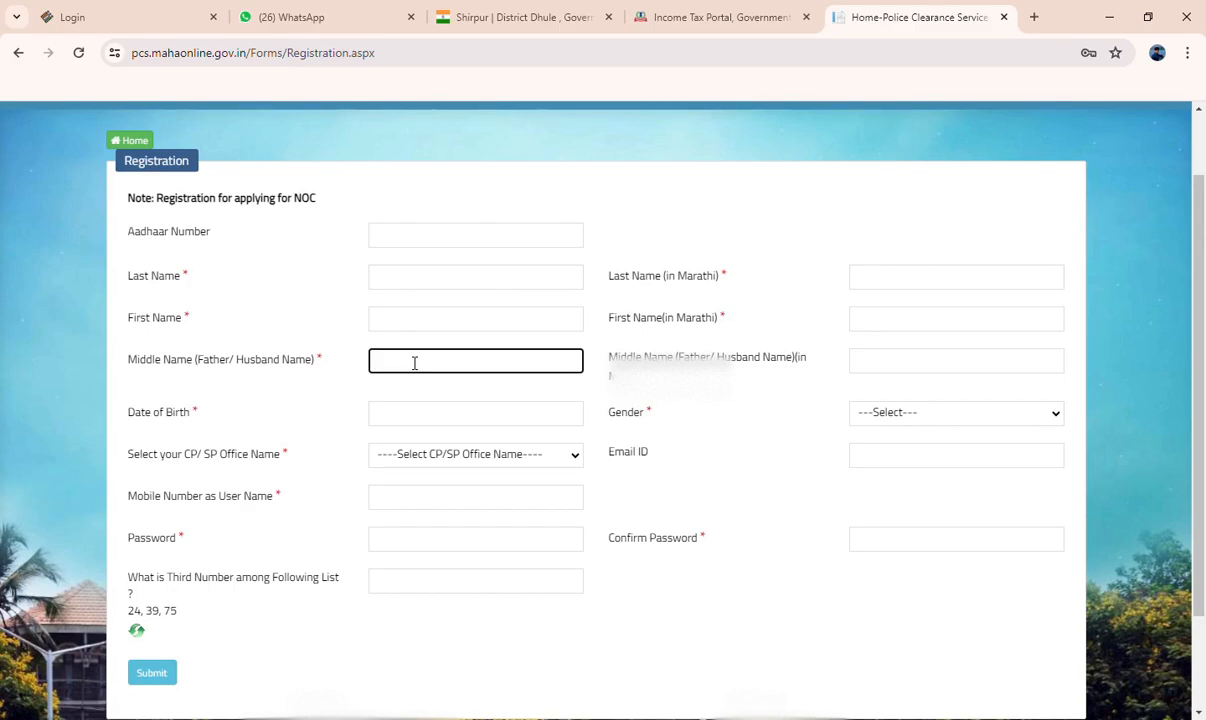
scroll(414, 360, "down", 2)
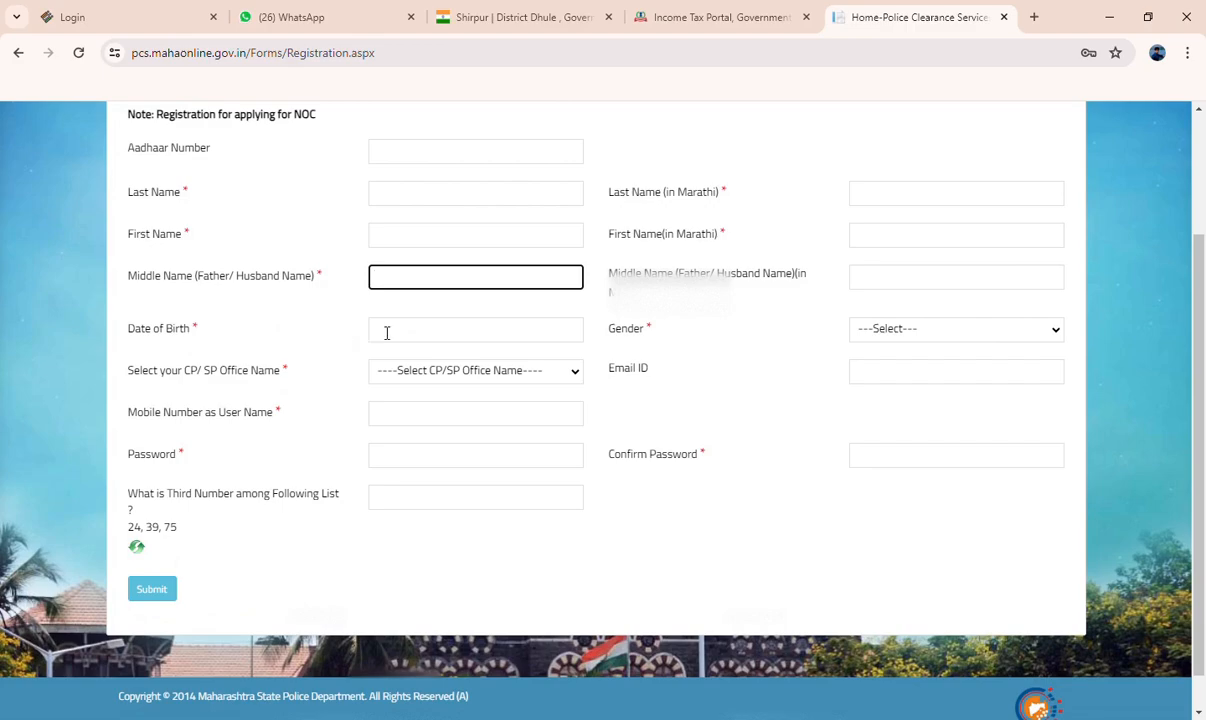
Fill in the date of birth, gender Male and CP/SP office Dhule in the registration form
left_click(414, 332)
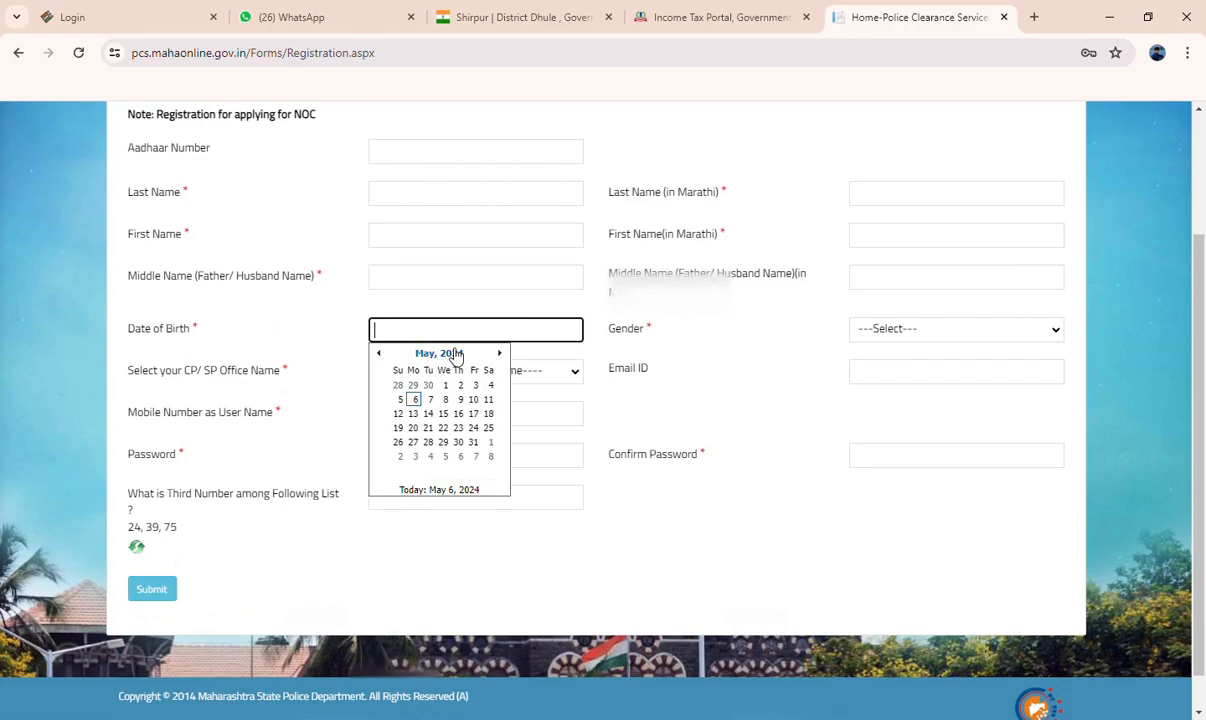
left_click(415, 399)
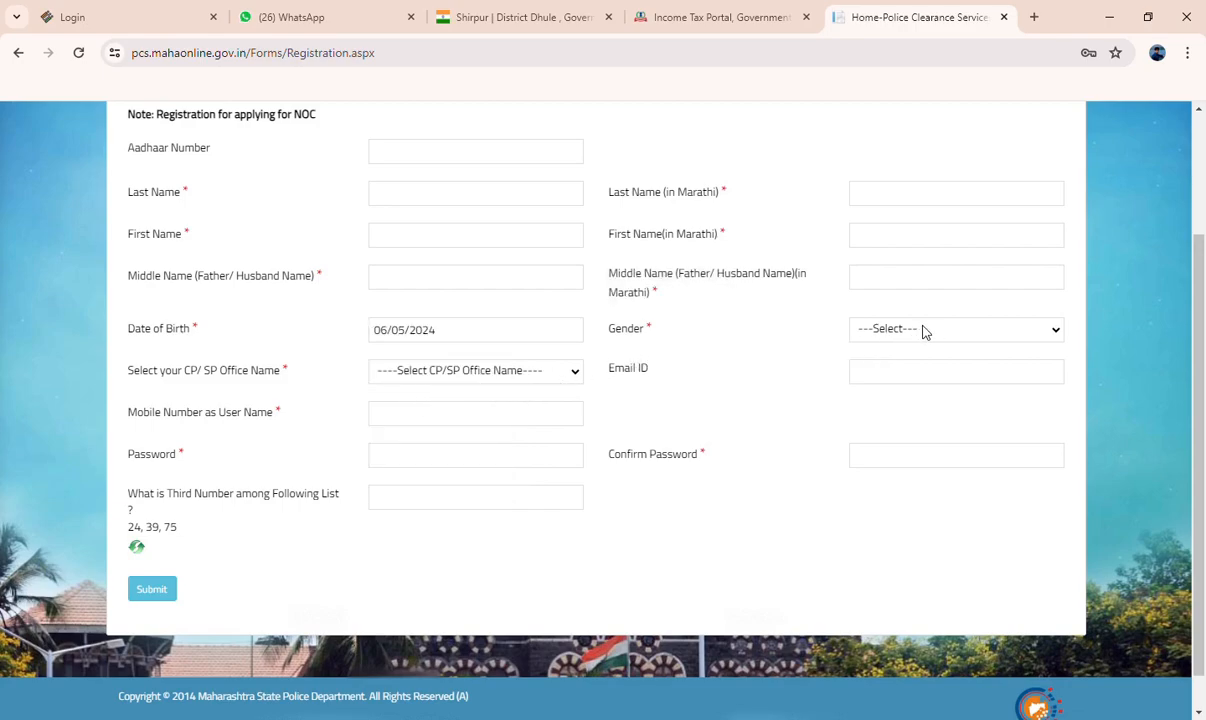
left_click(876, 380)
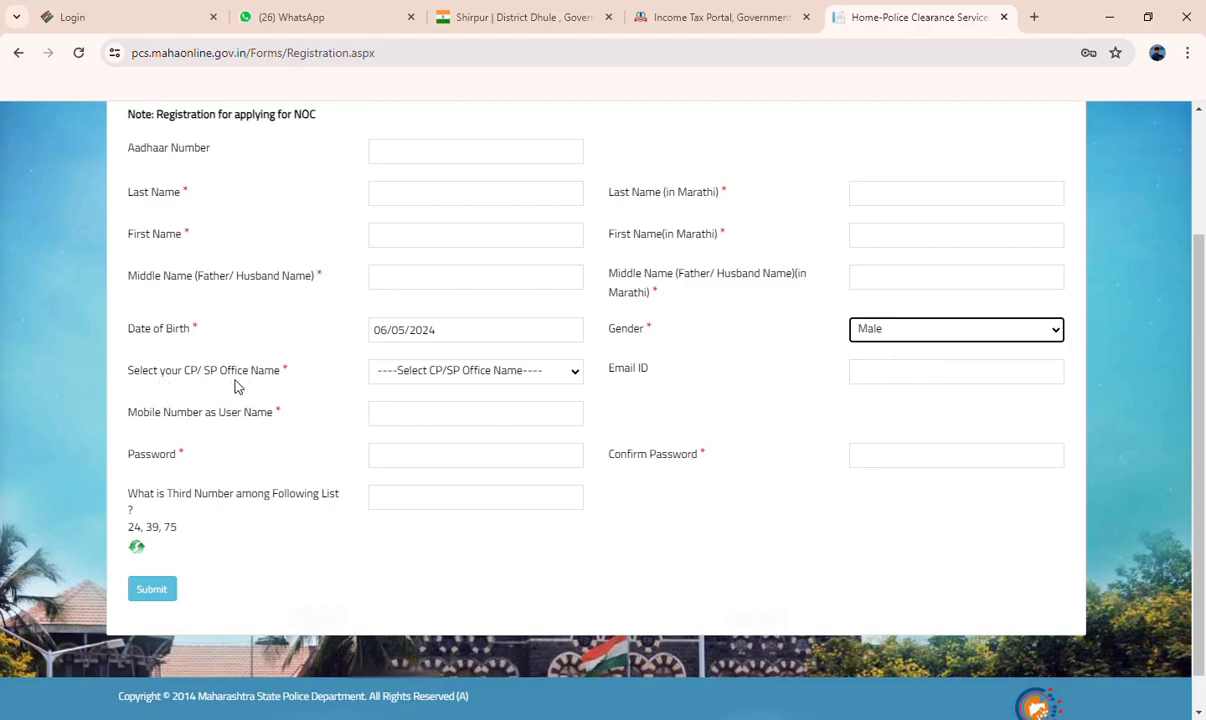
left_click(486, 370)
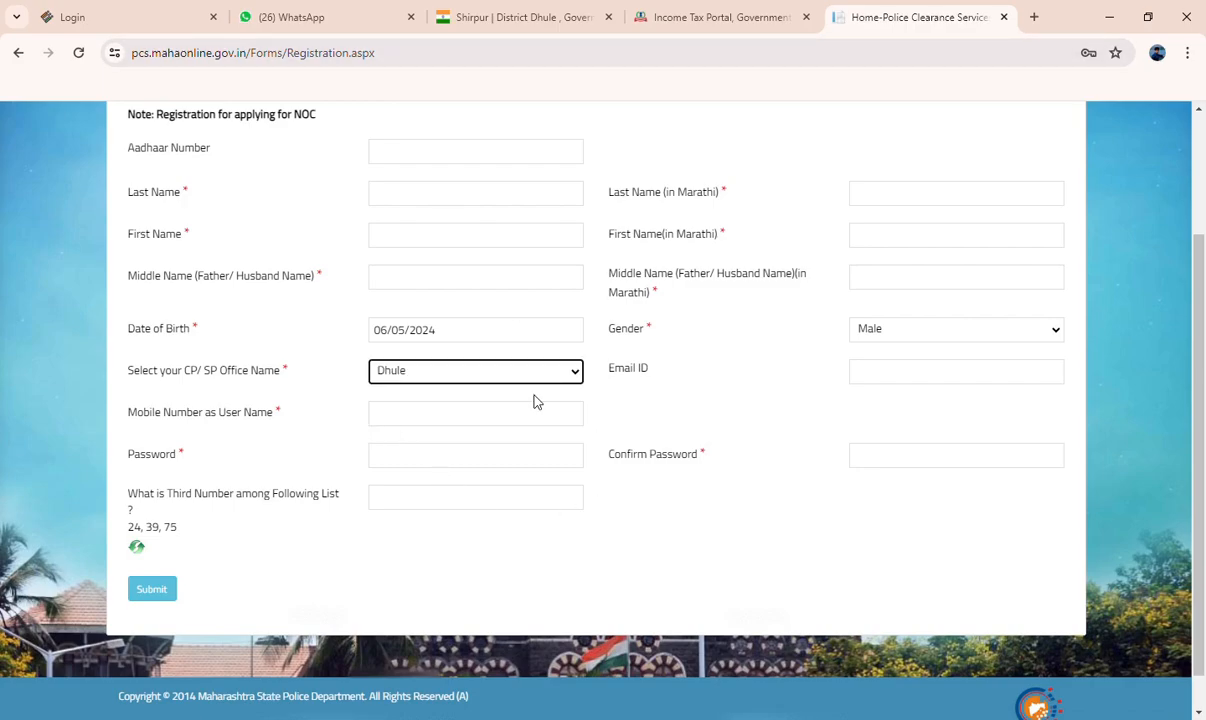
Go through the e-mail, mobile number, password and number-question fields without filling them in, and return to the login page
left_click(880, 372)
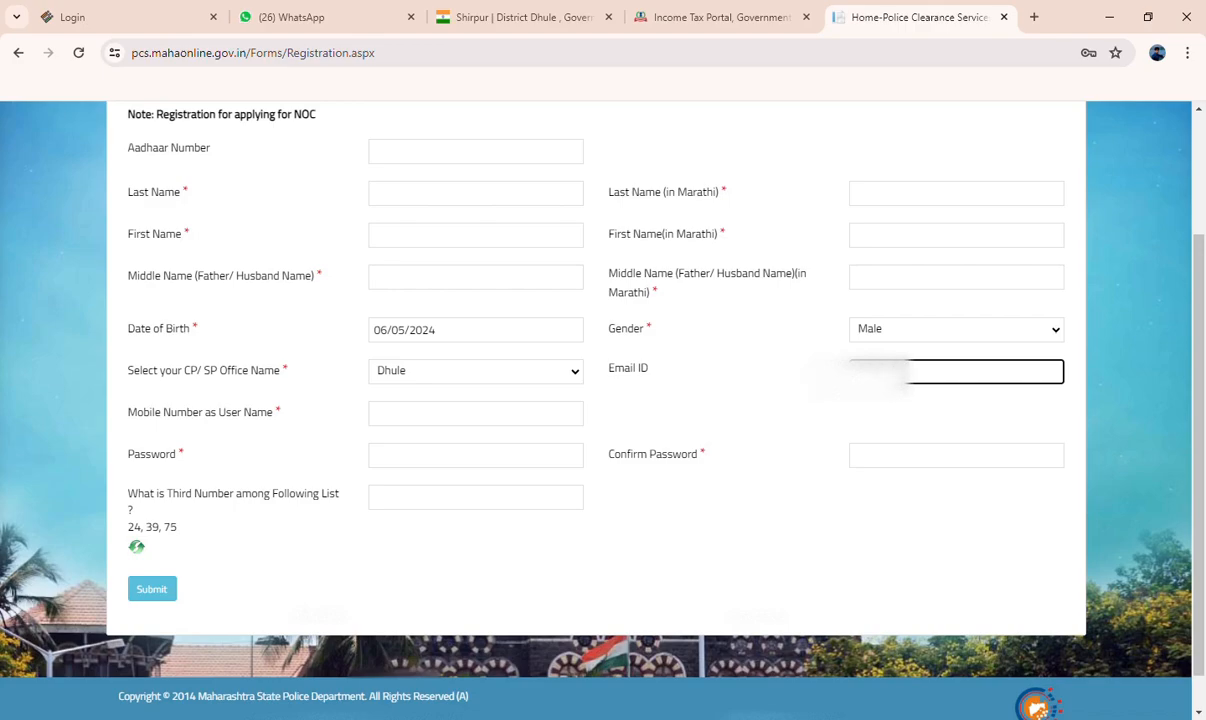
left_click(456, 414)
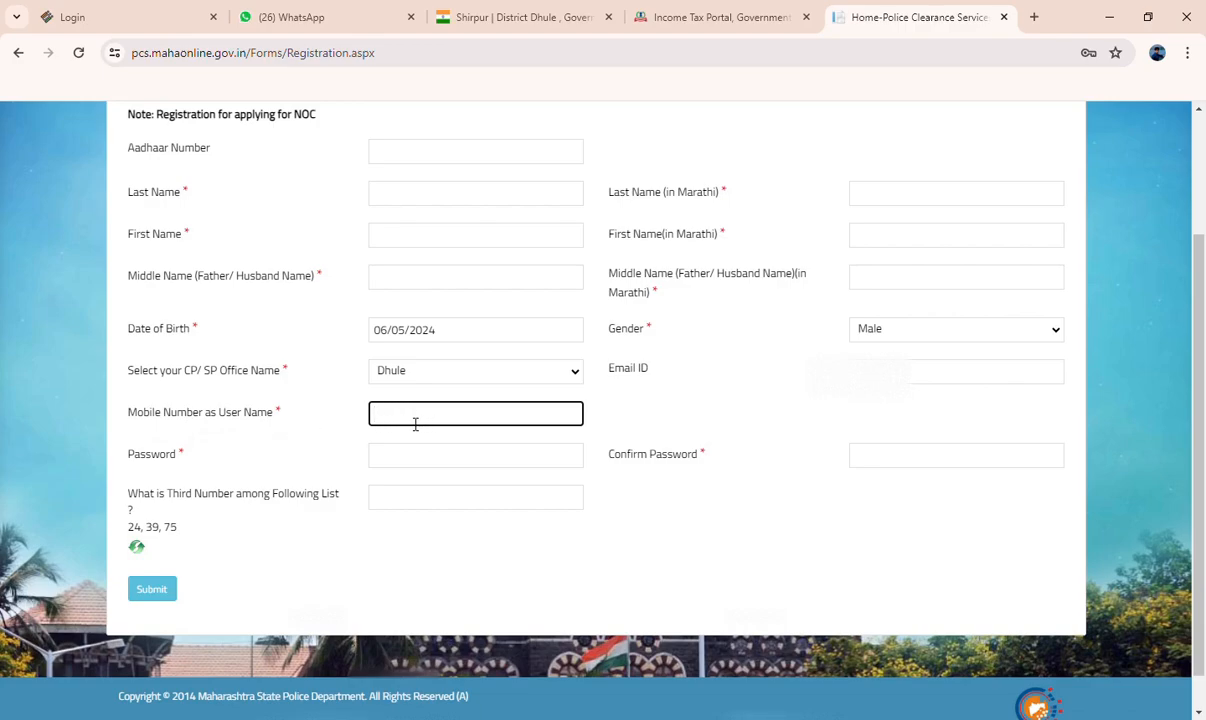
left_click(386, 452)
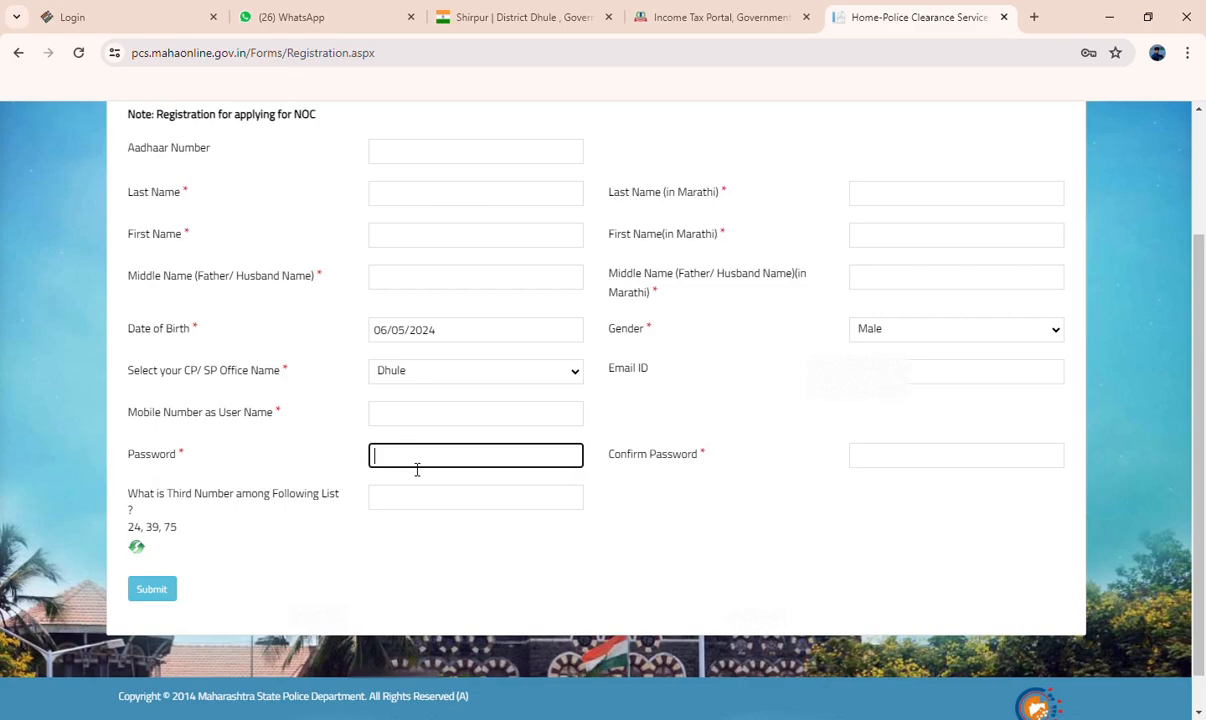
left_click(325, 461)
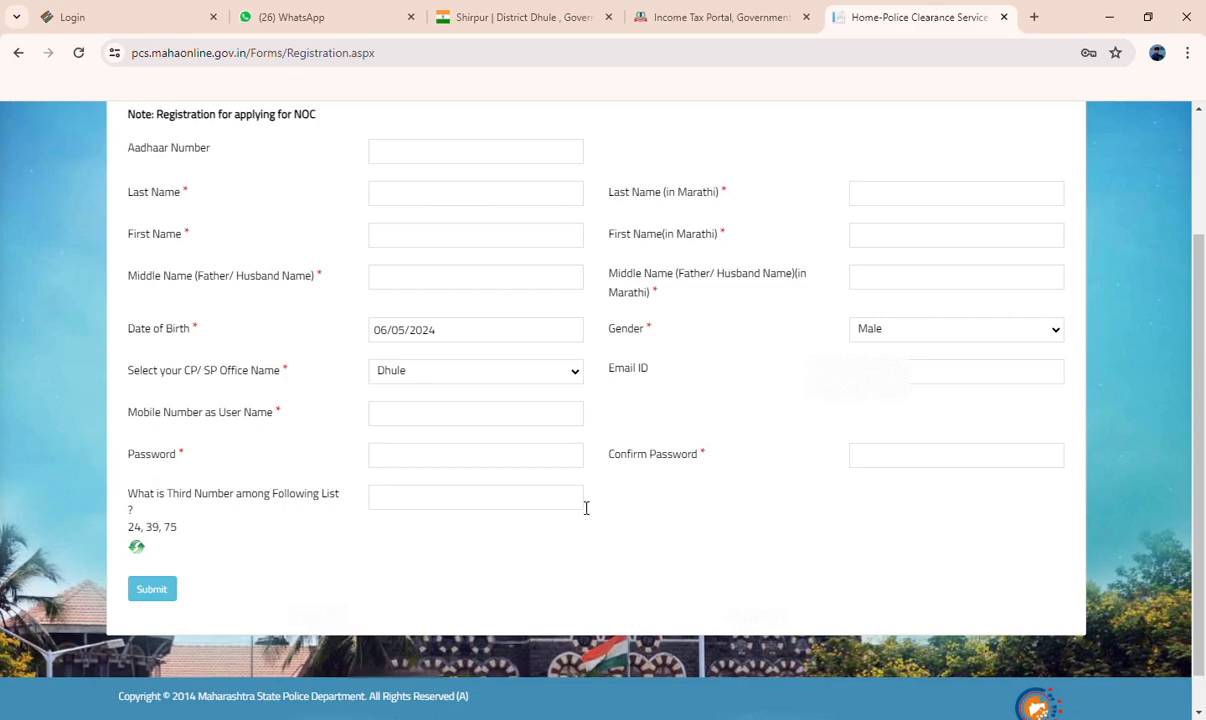
left_click(880, 462)
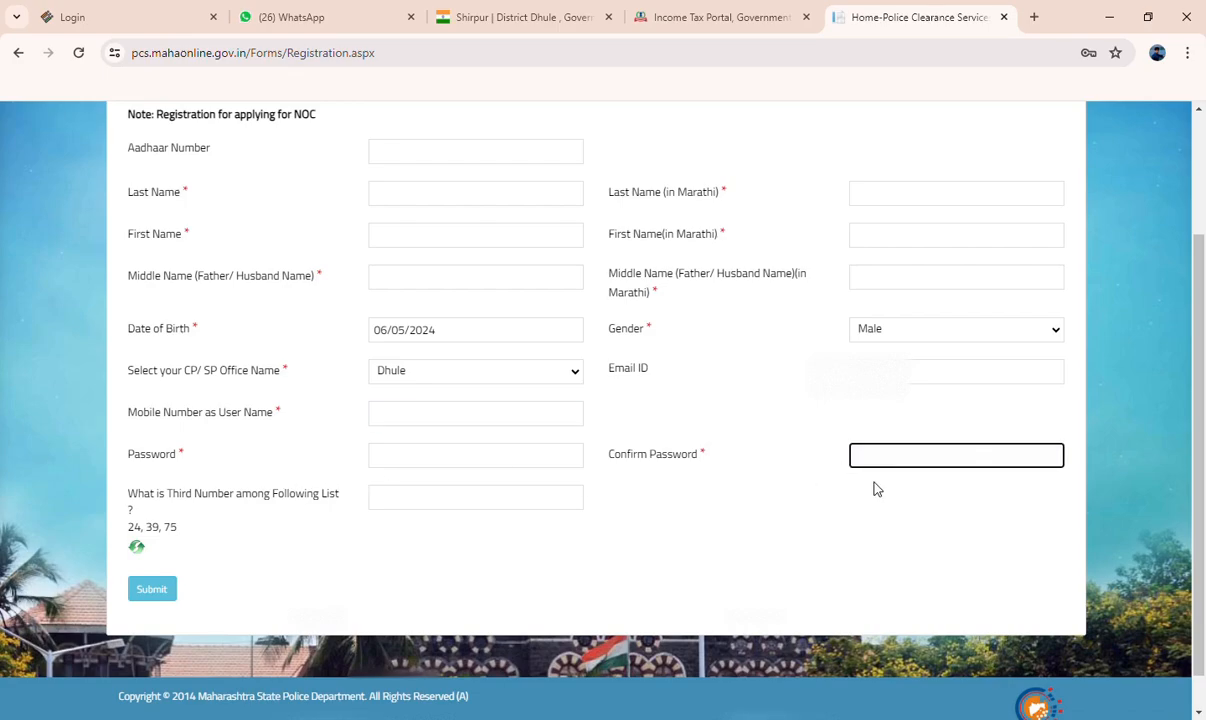
left_click(280, 455)
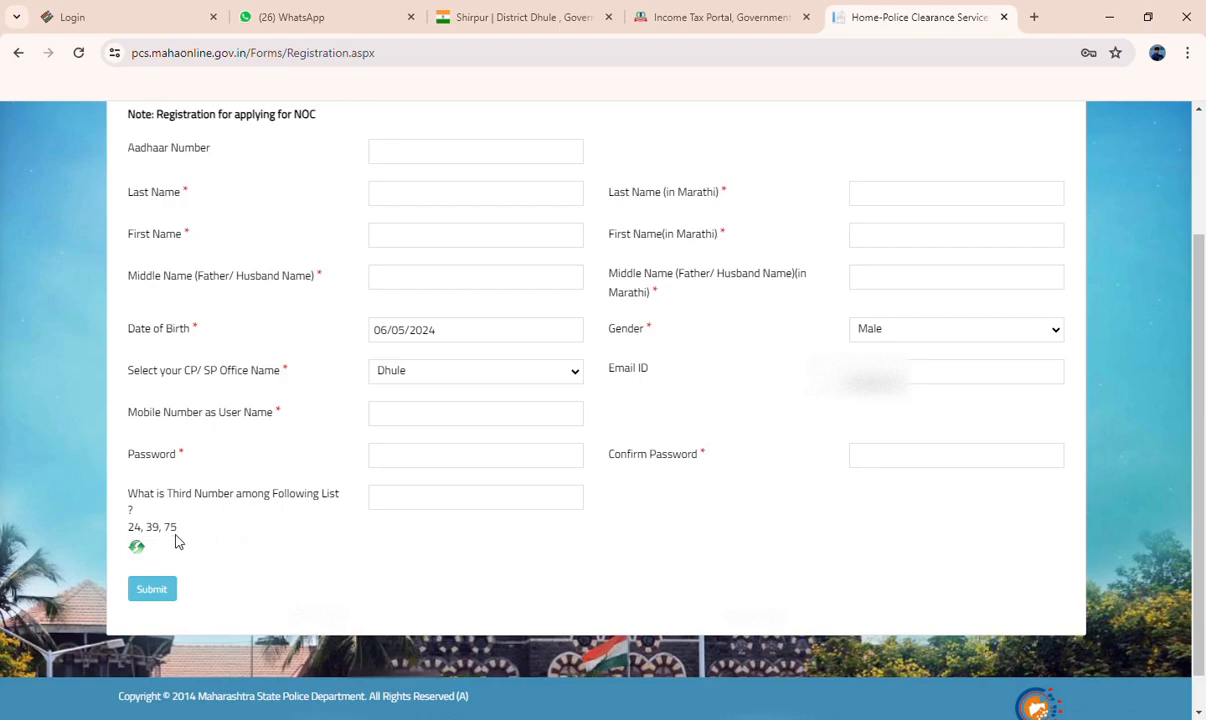
left_click(403, 508)
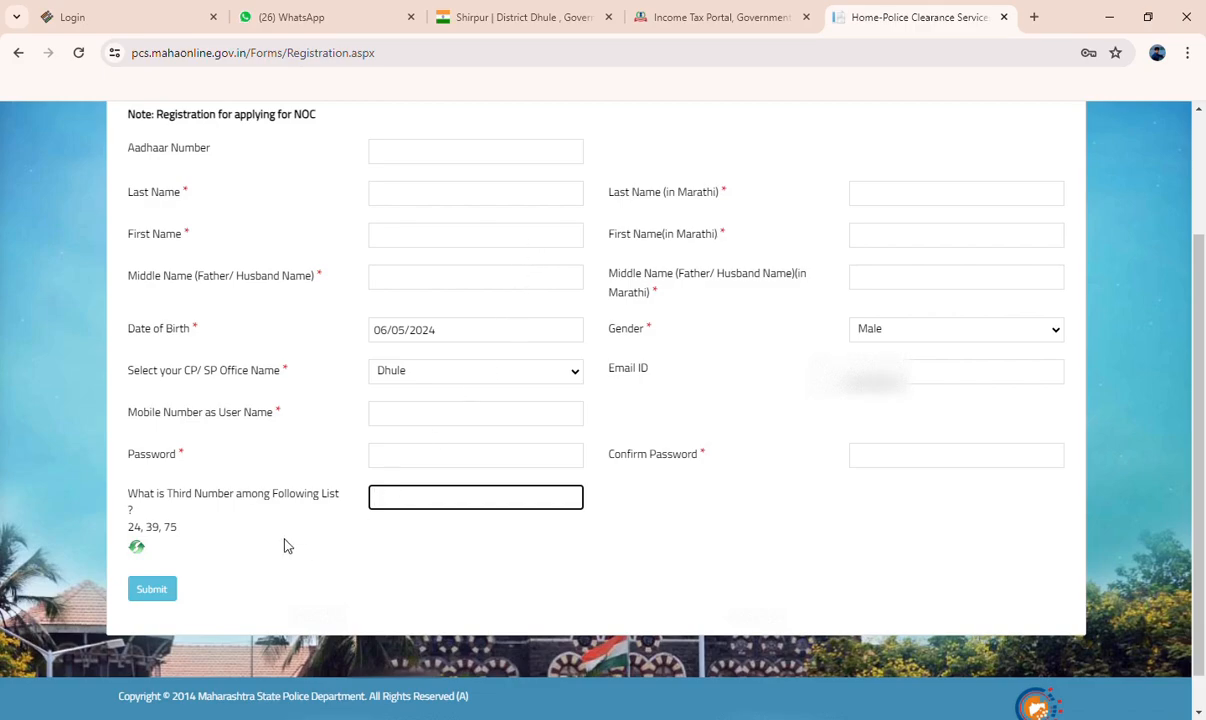
scroll(622, 474, "up", 1)
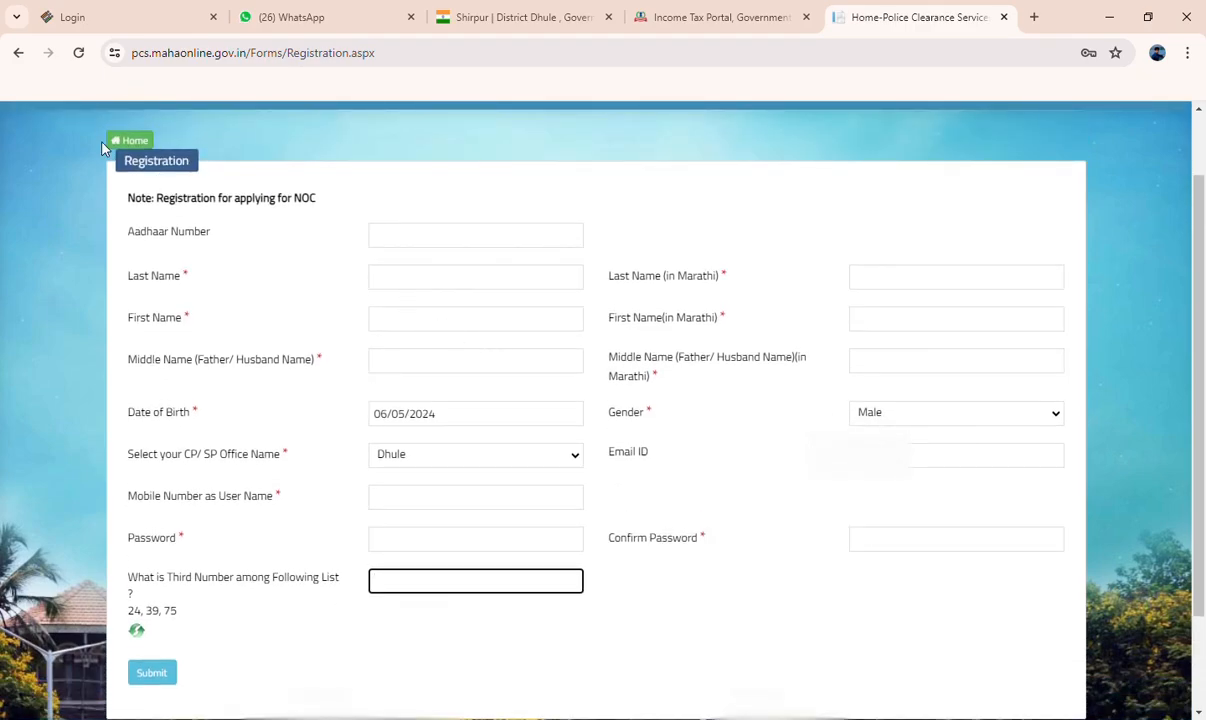
left_click(138, 147)
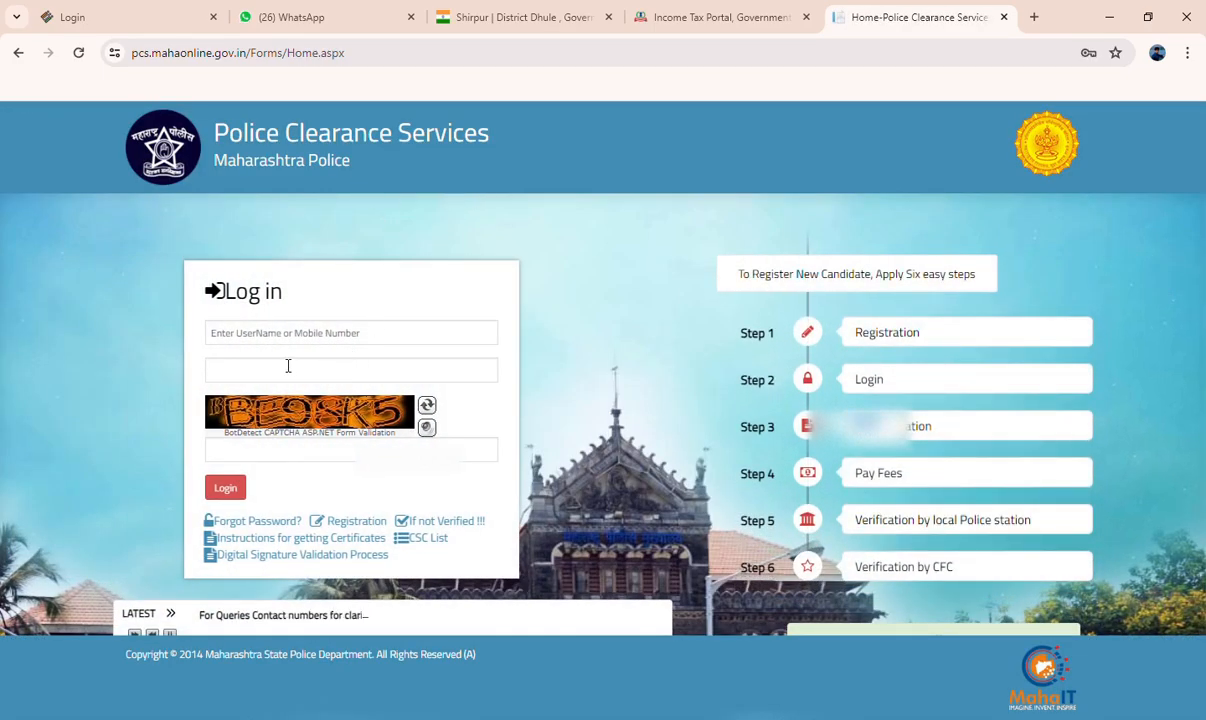
Fill the login form with the registered mobile number as user name and the account password
left_click(293, 338)
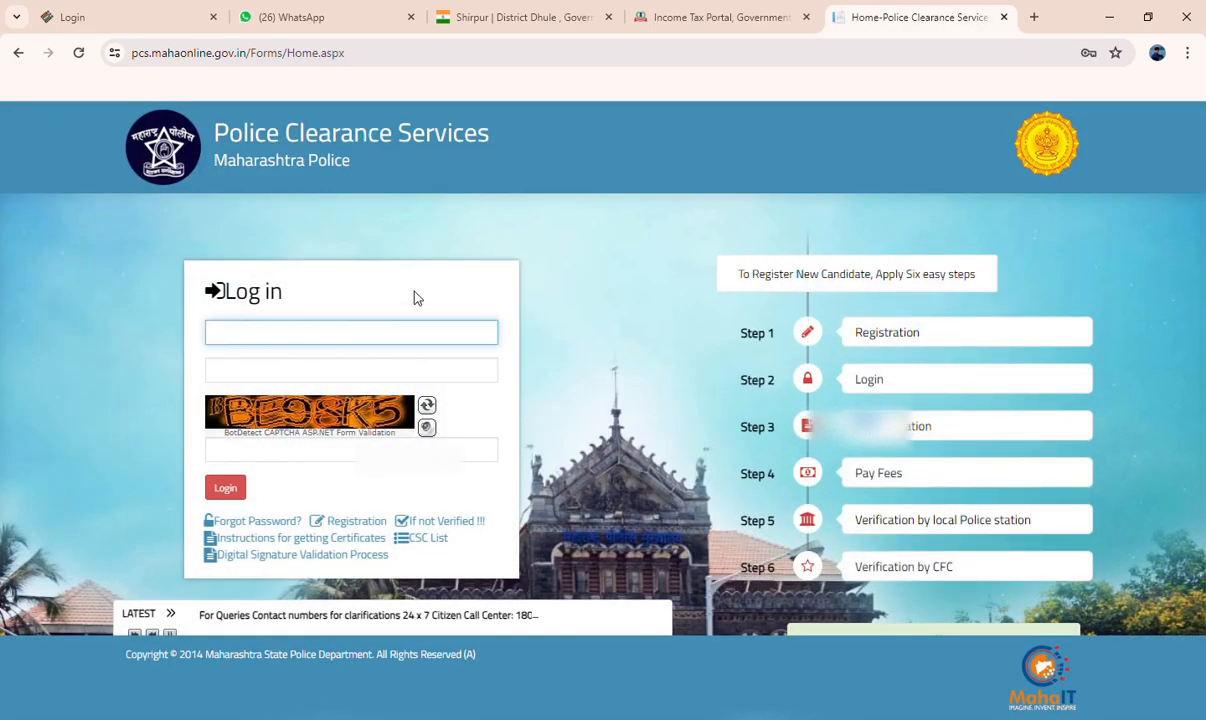
left_click(560, 319)
double_click(297, 380)
left_click(302, 379)
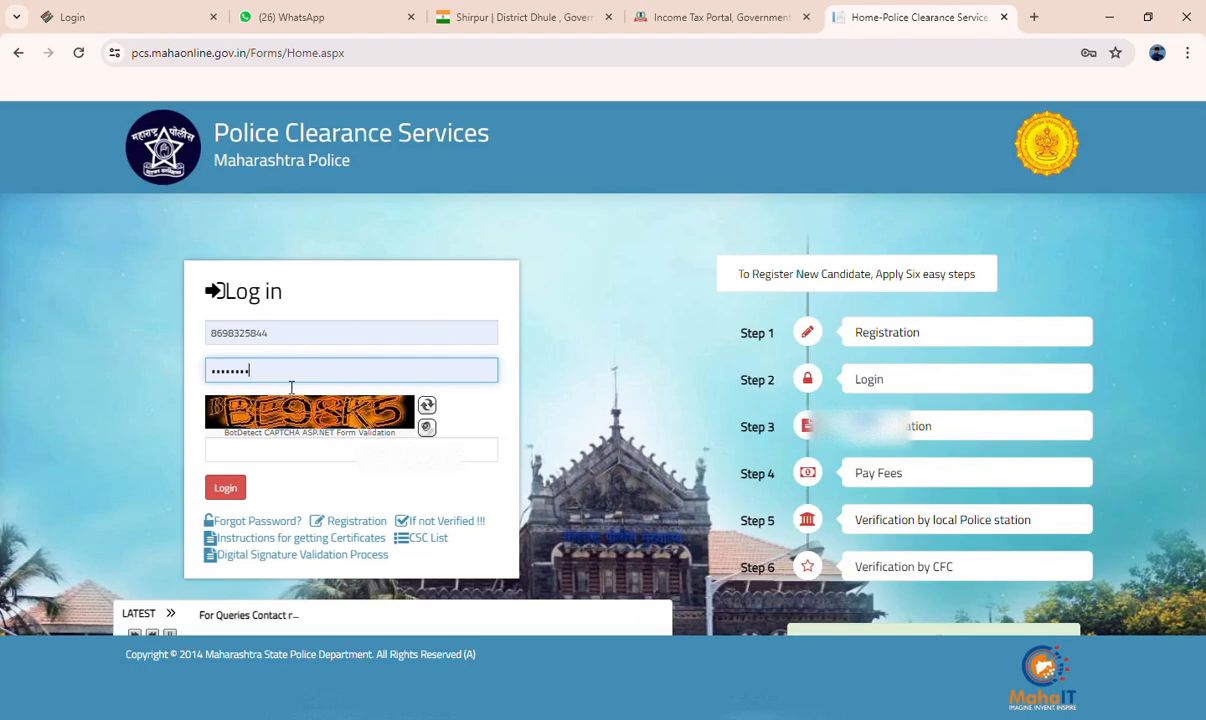
Load a more readable CAPTCHA image and enter its code in the login form
left_click(426, 406)
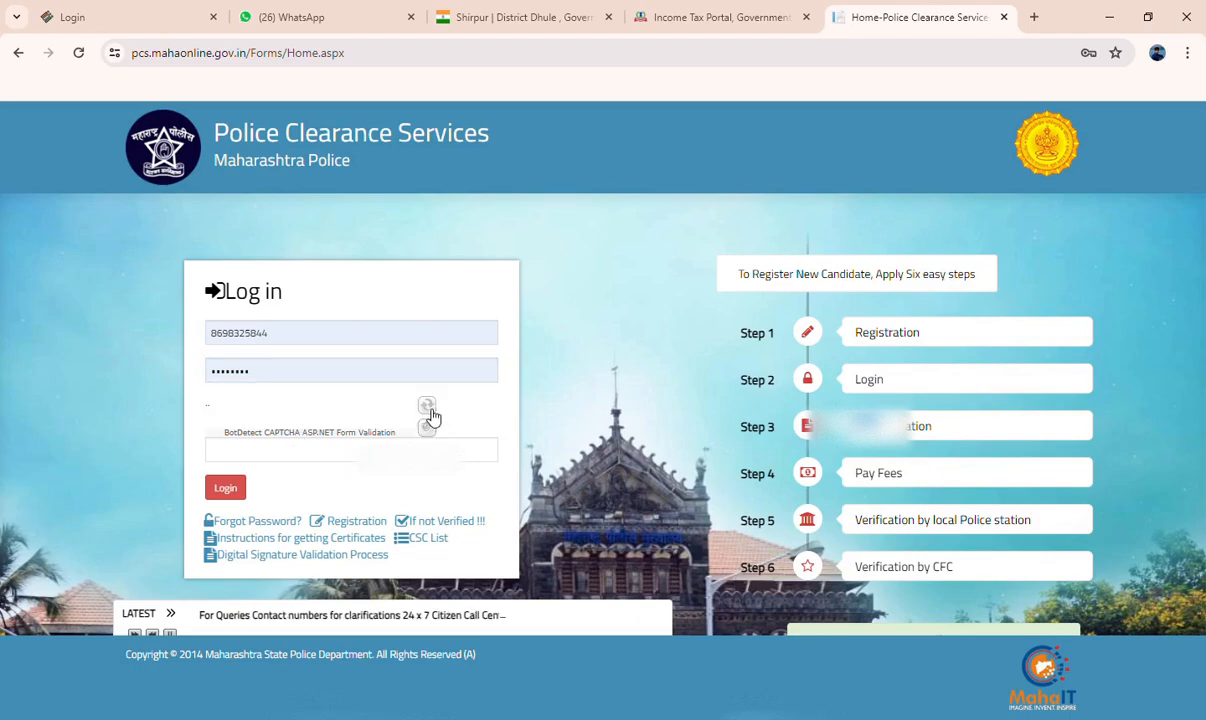
left_click(338, 449)
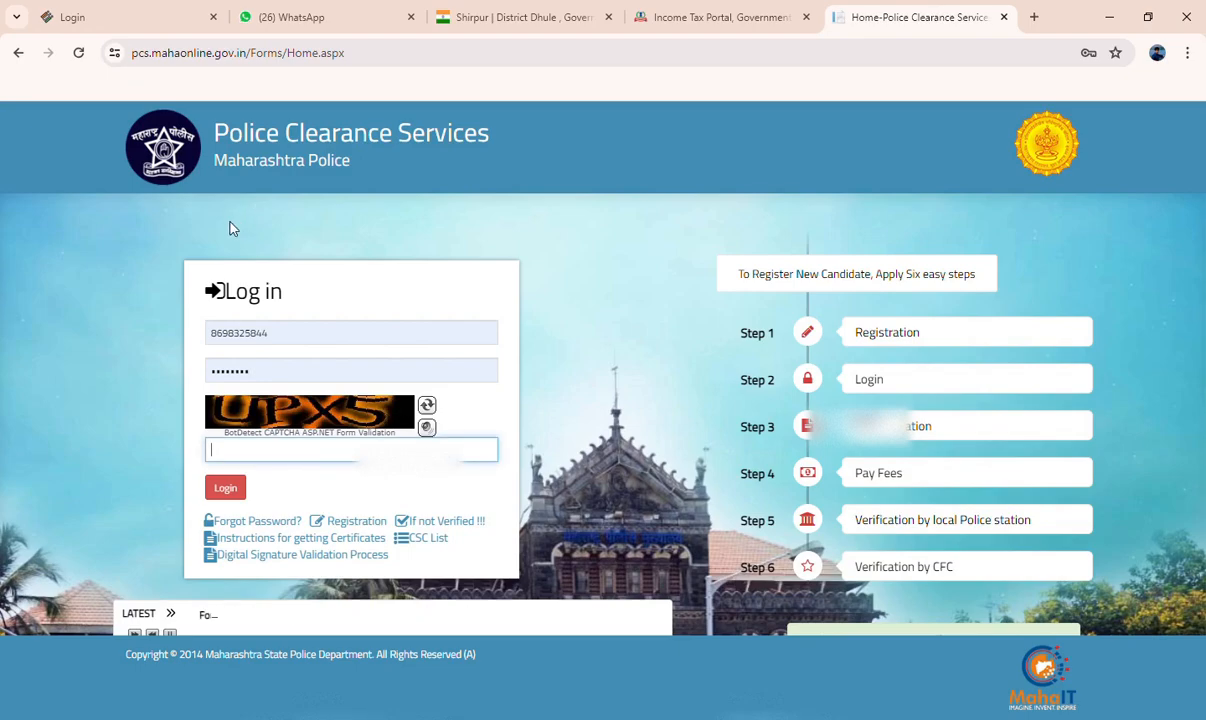
left_click(430, 406)
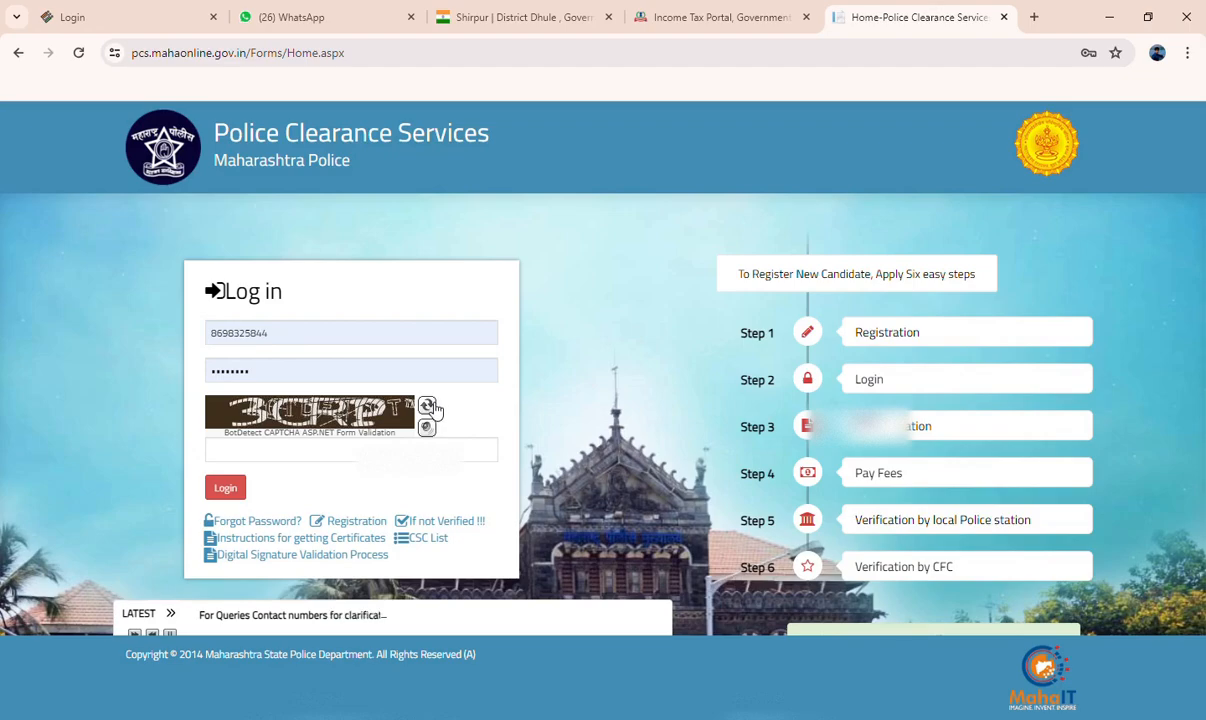
left_click(296, 460)
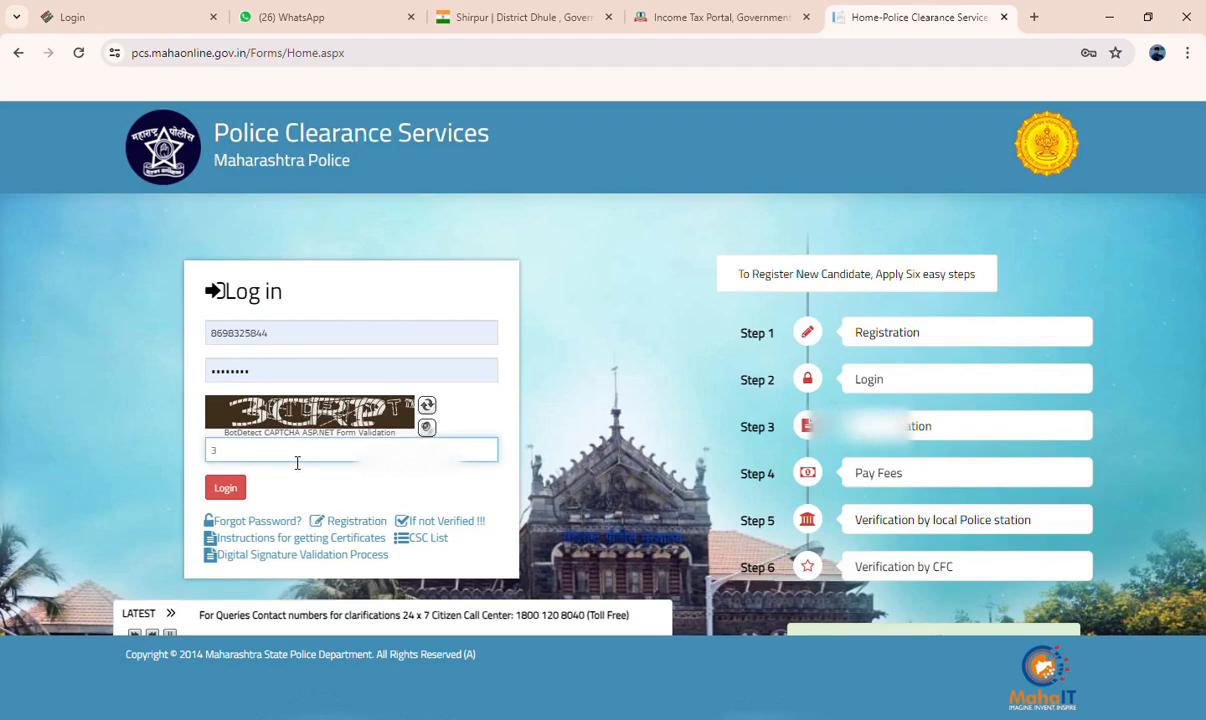
type("3CRP")
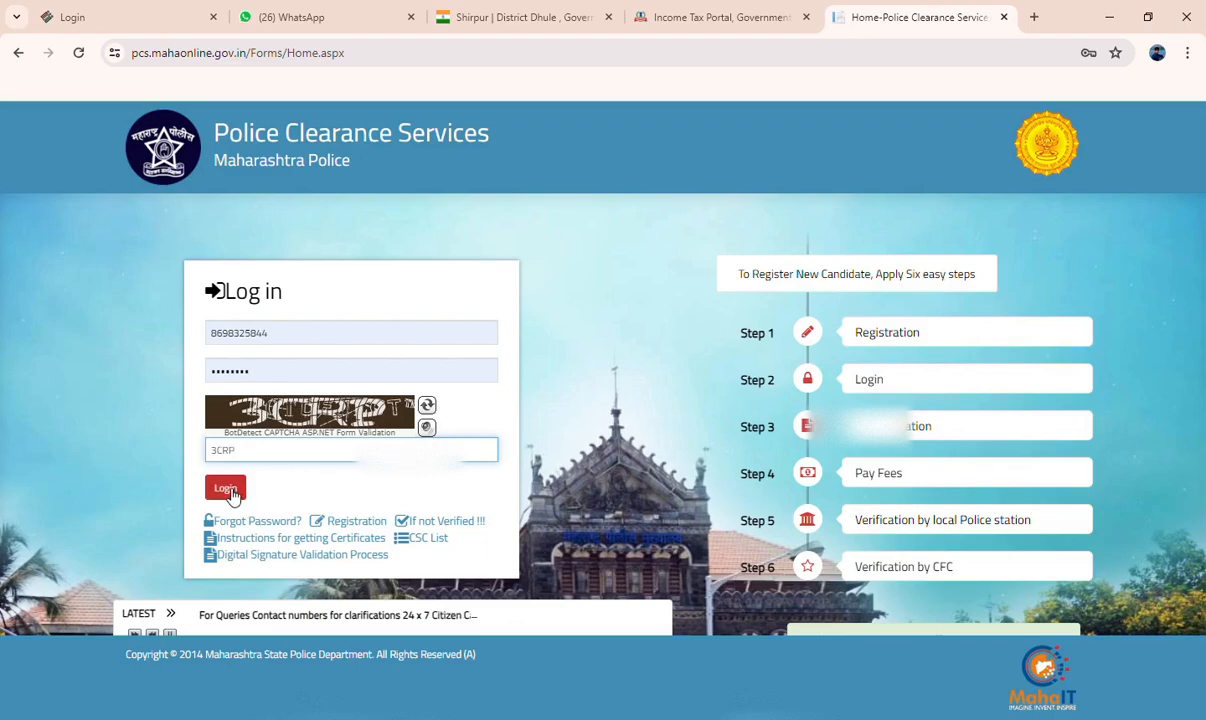
Refresh the CAPTCHA, replace the entered code with the one in the new image, and log in to the account
left_click(430, 404)
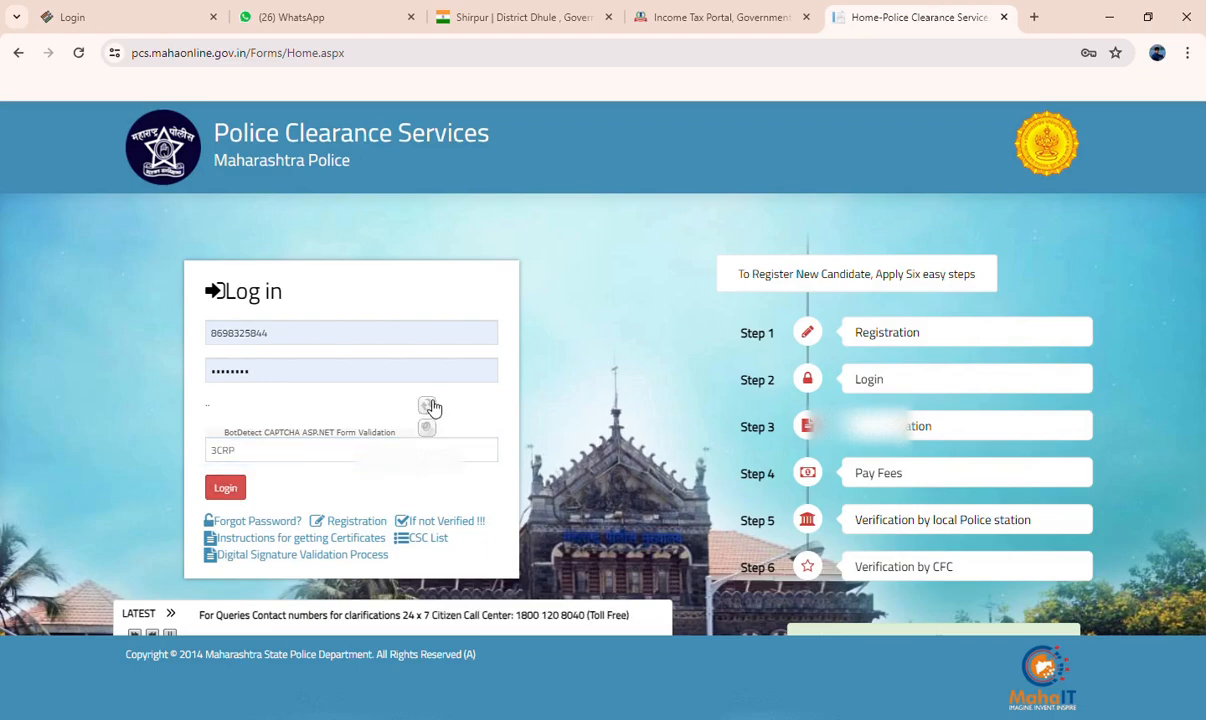
left_click(429, 407)
left_click(430, 409)
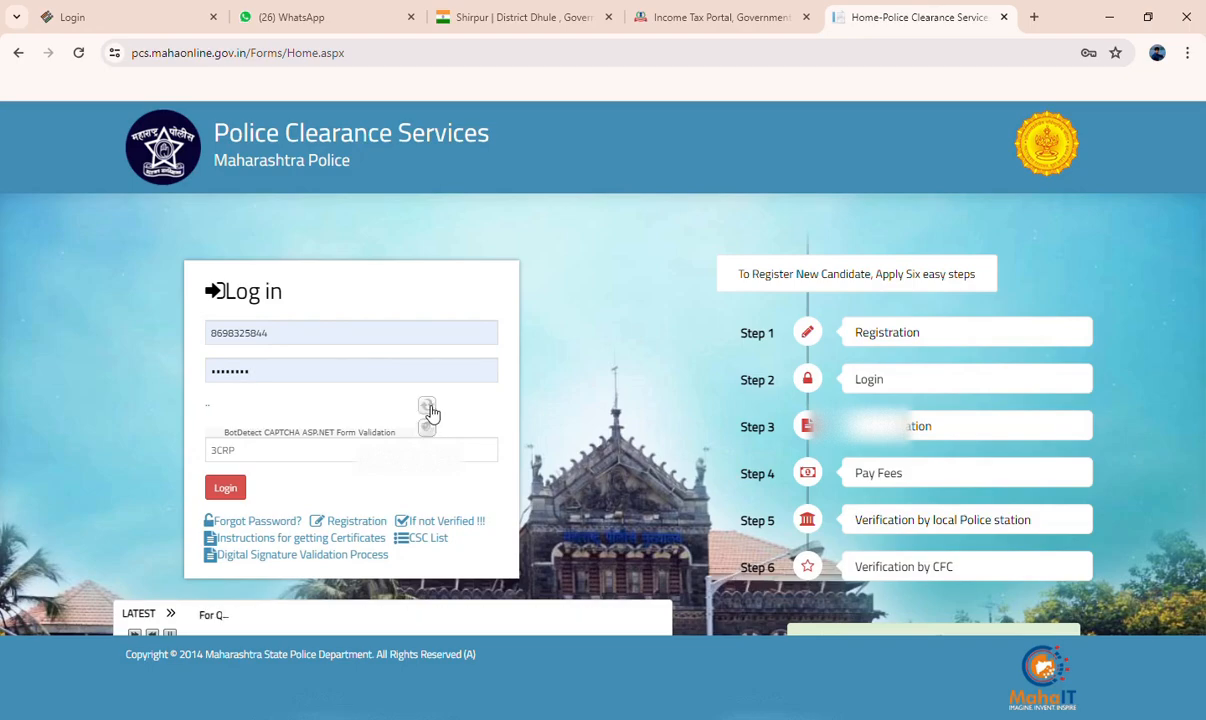
left_click(429, 407)
left_click(429, 407)
left_click(429, 407)
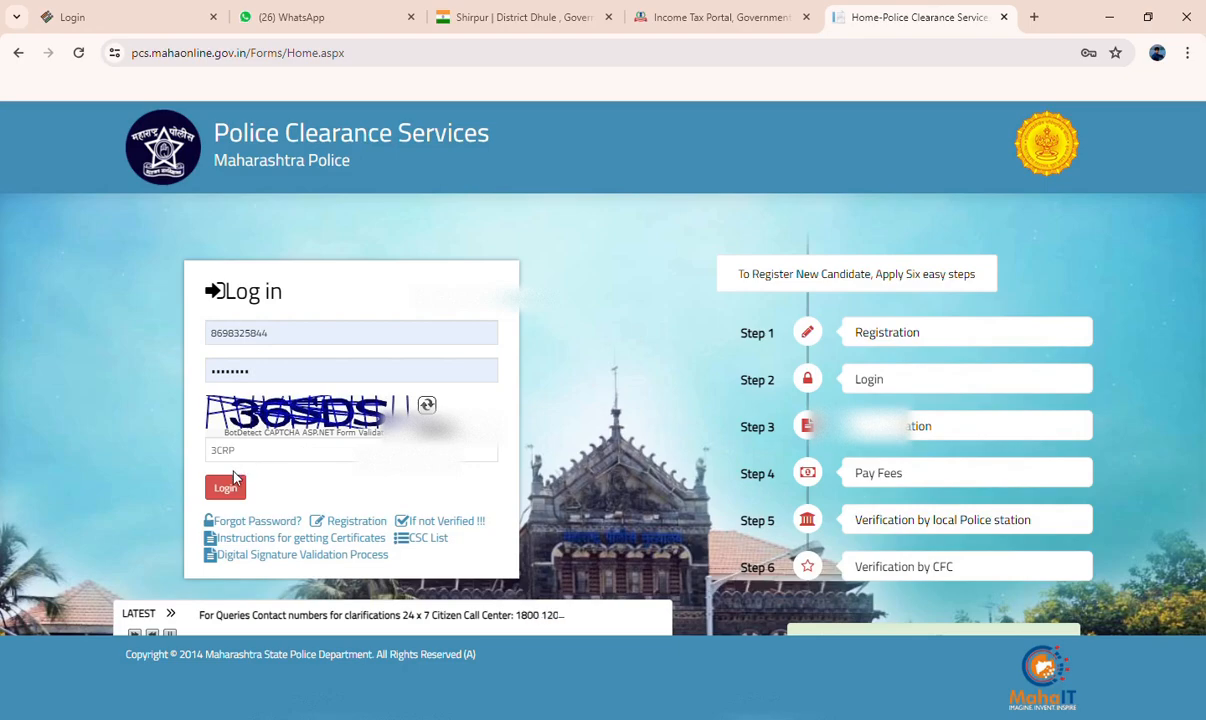
left_click(285, 461)
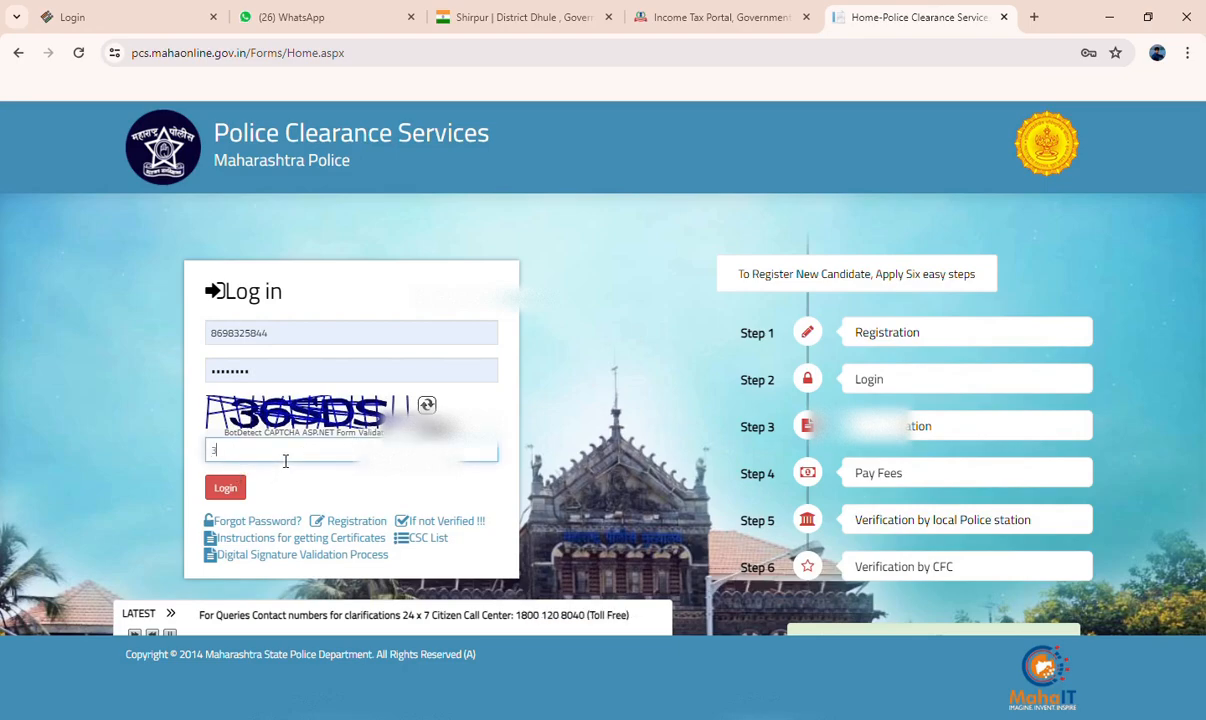
type("65")
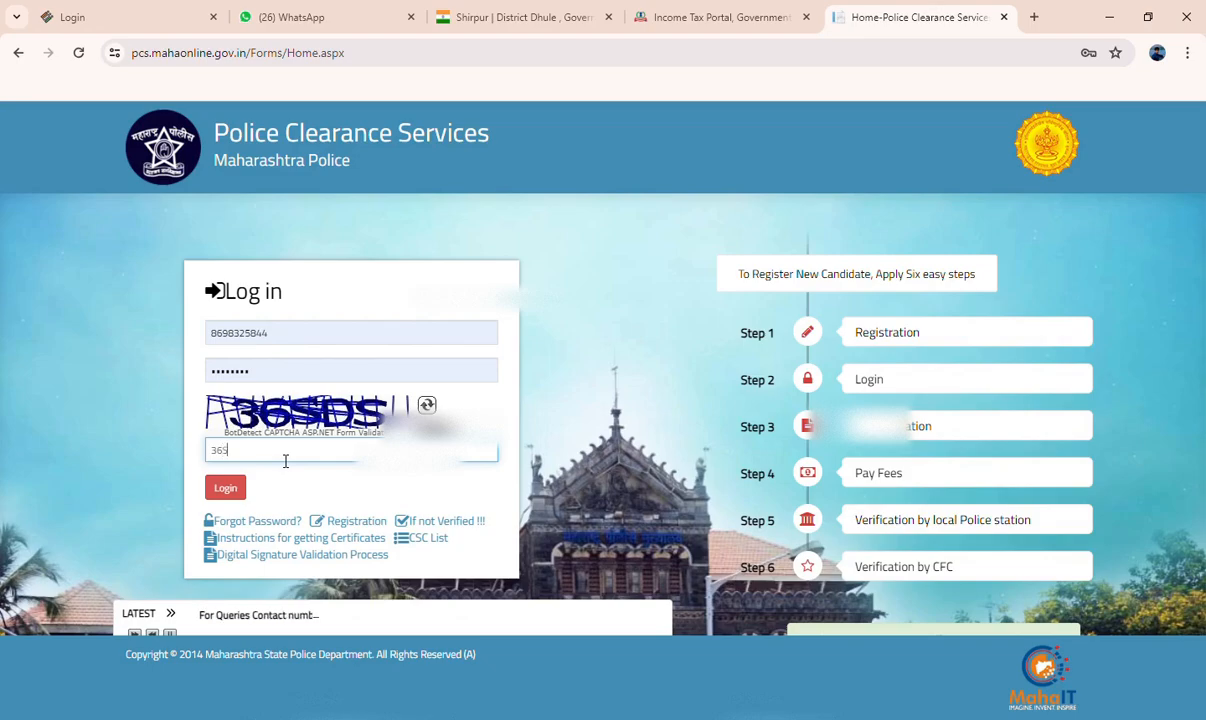
type("DS")
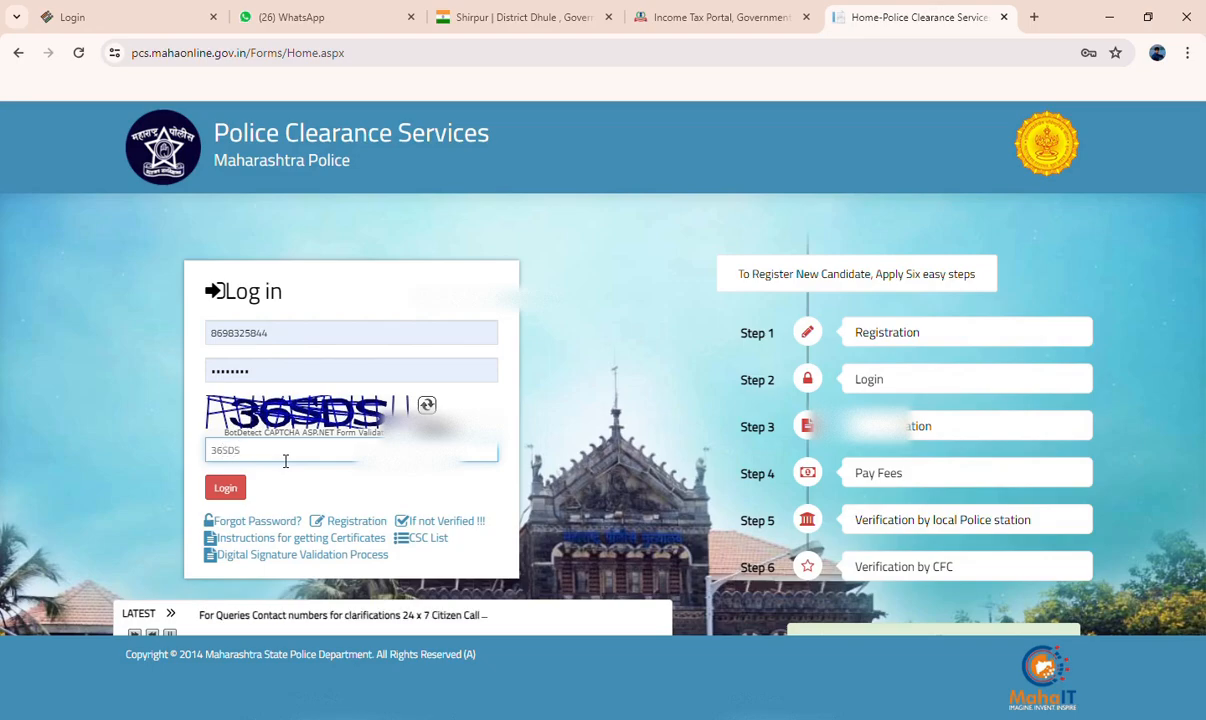
left_click(229, 497)
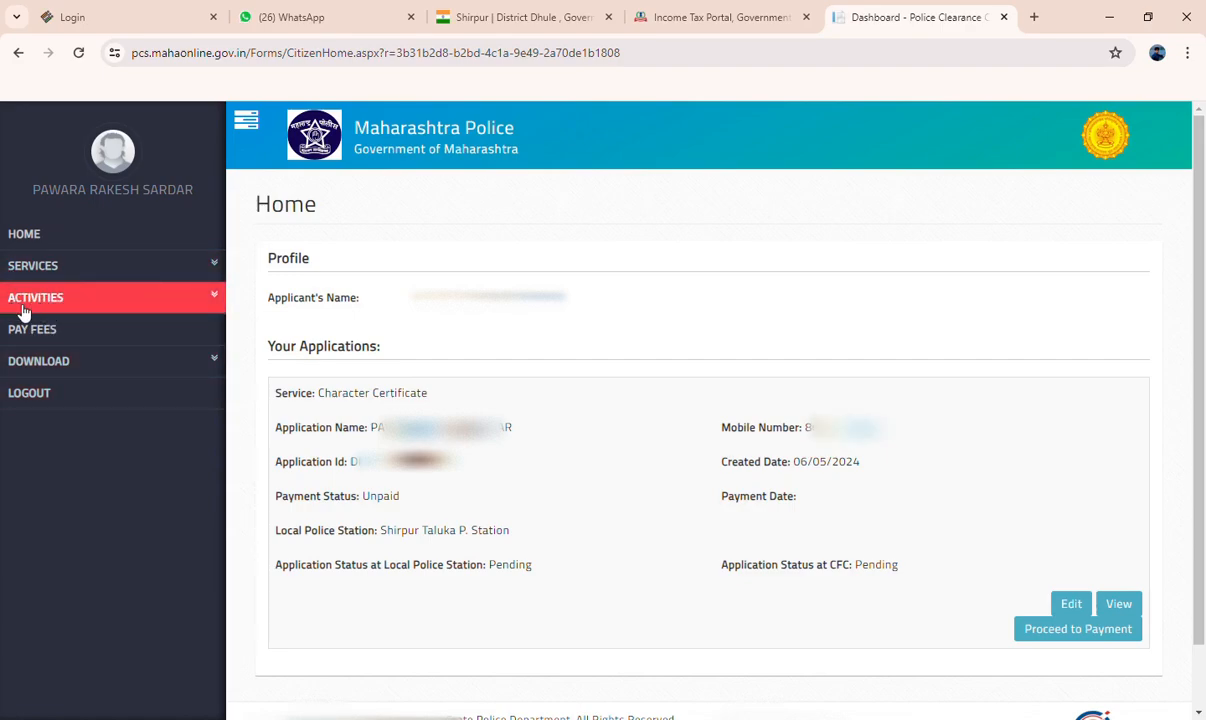
Show the available certificate services and open the existing unpaid Character Certificate application for editing
left_click(205, 272)
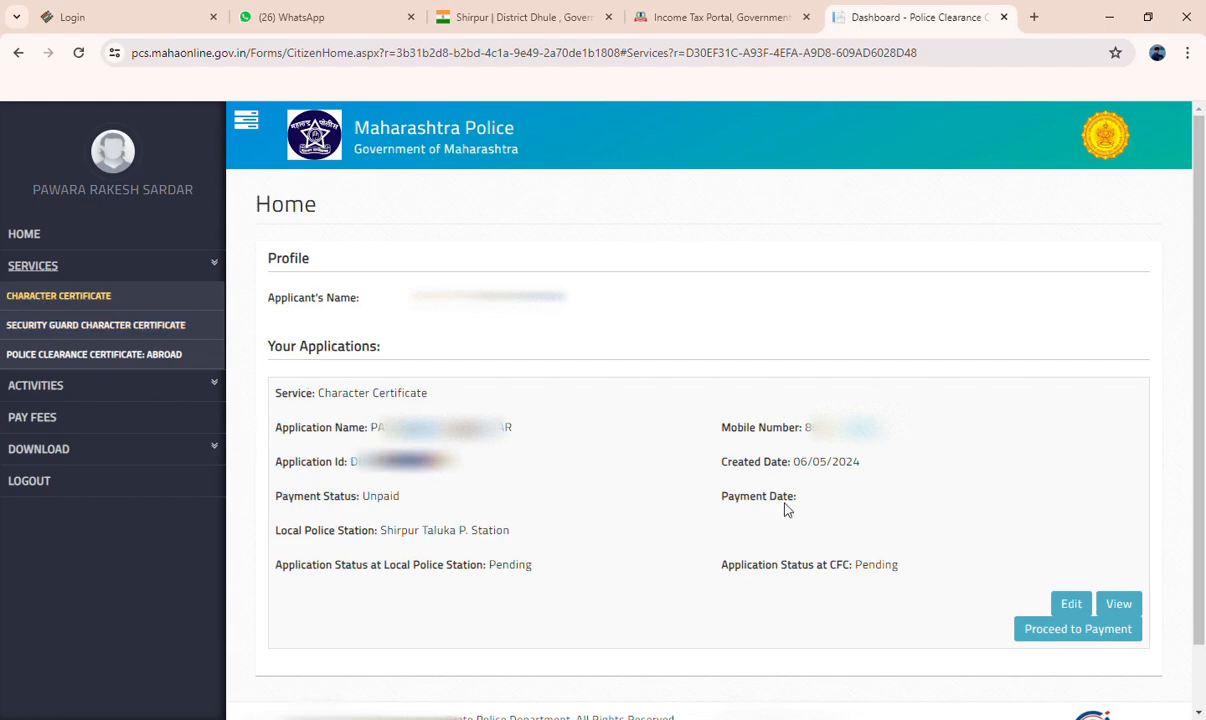
left_click(1070, 606)
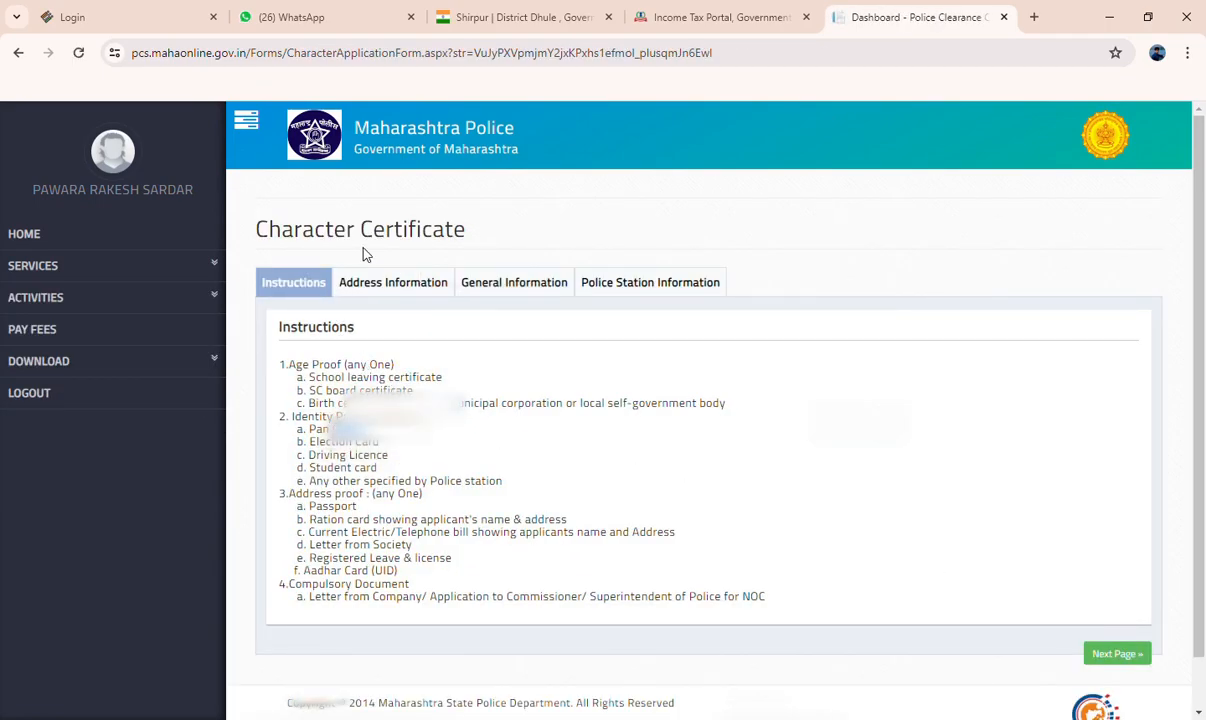
Proceed past the instructions to the address information and check the applicant's name, certificate name, ID type and ID number
scroll(292, 345, "down", 1)
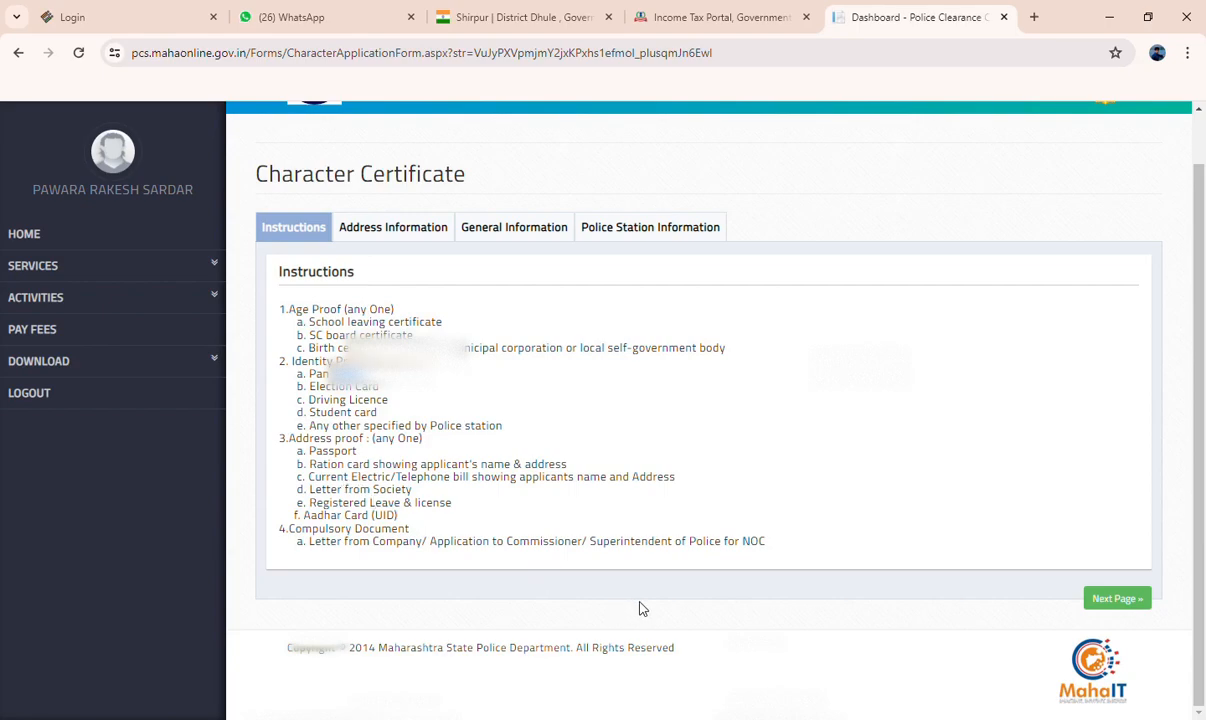
left_click(1125, 601)
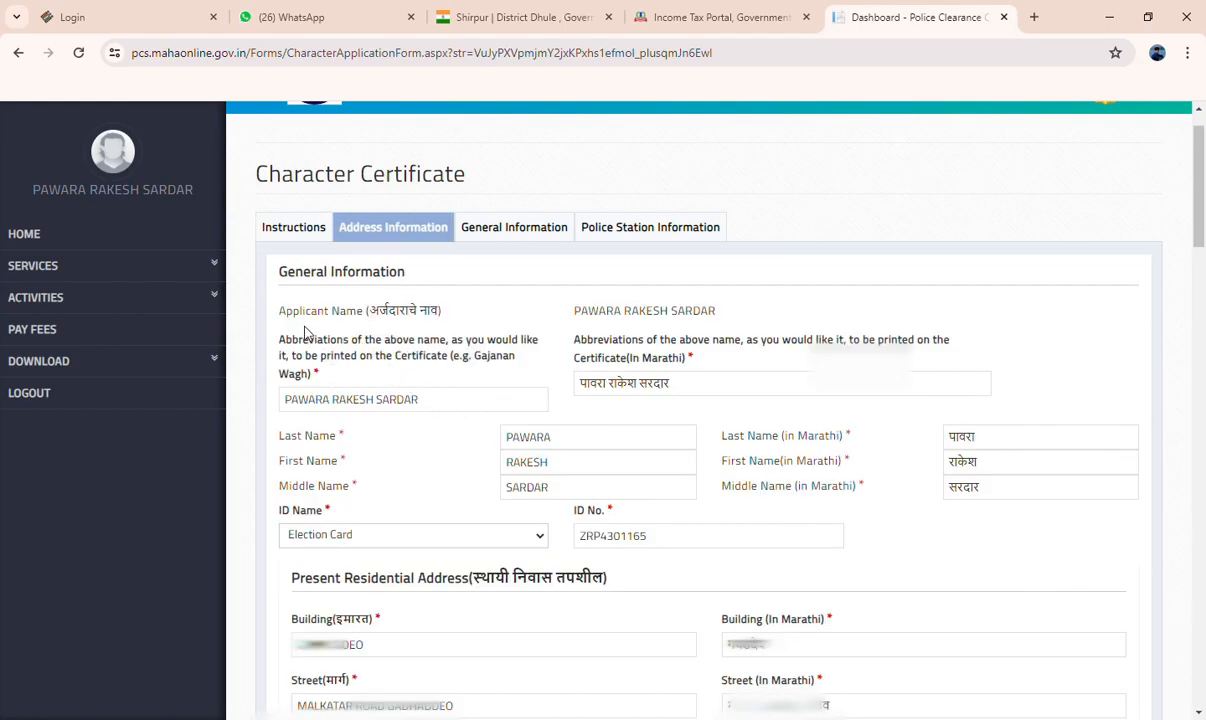
scroll(346, 324, "down", 1)
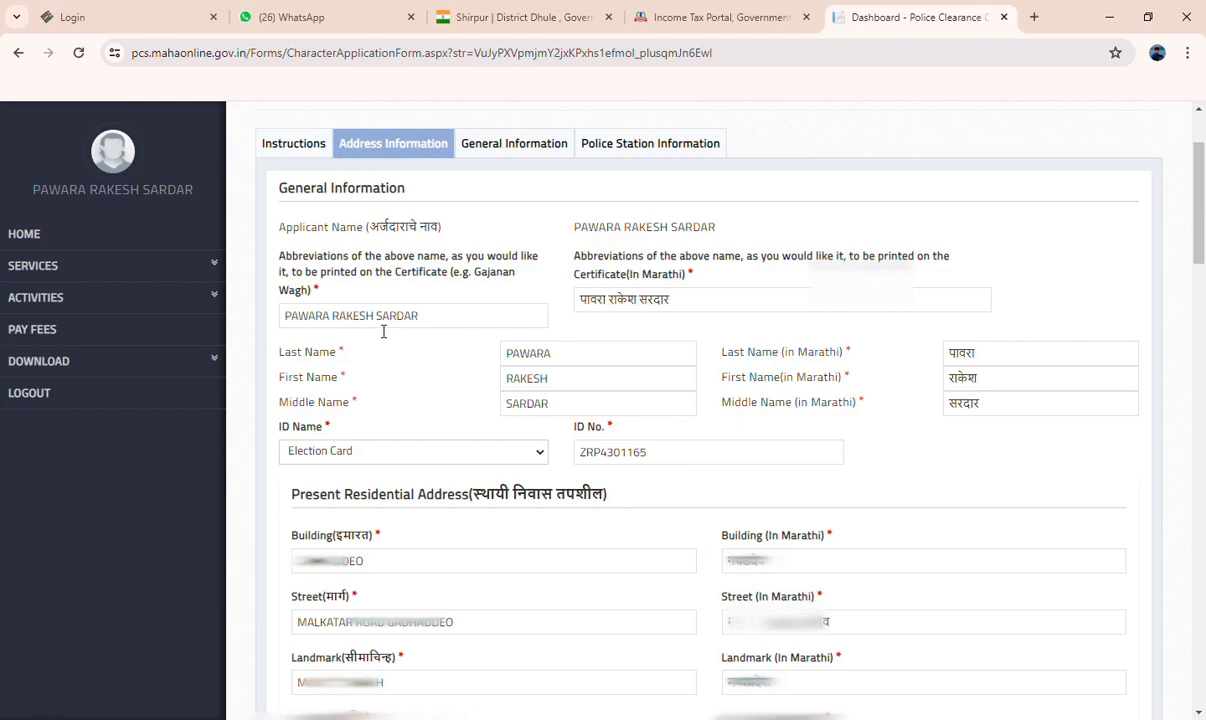
left_click(453, 322)
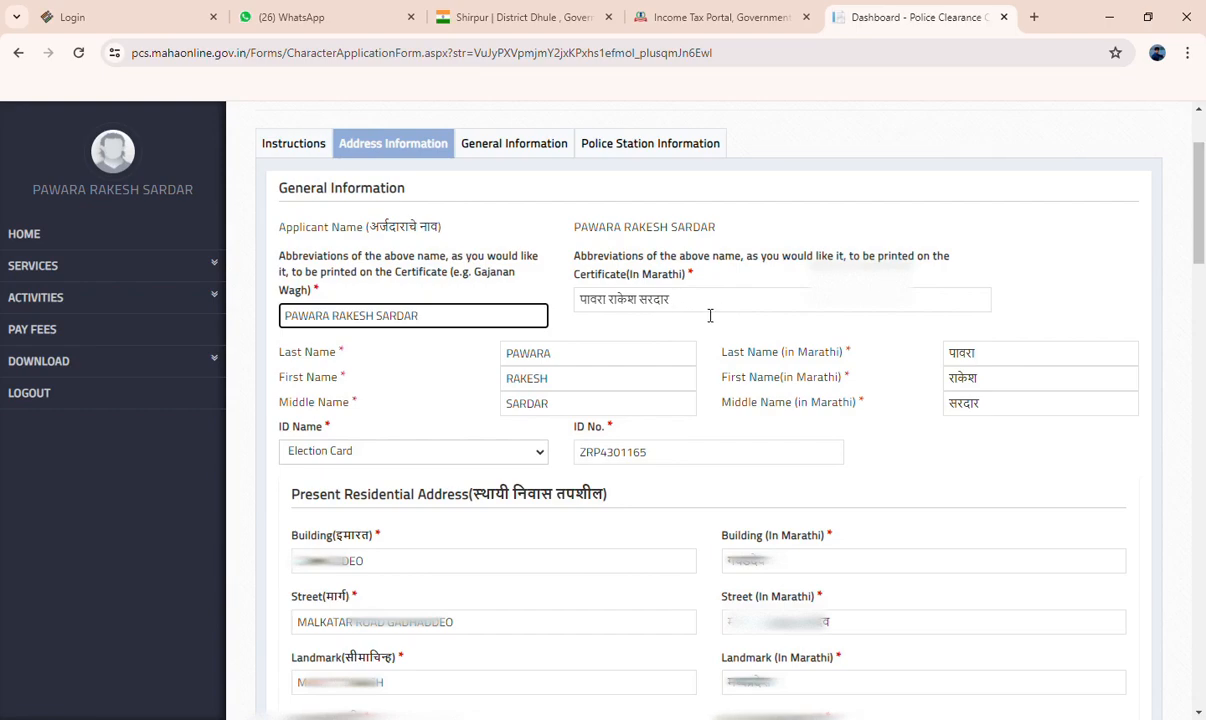
scroll(710, 316, "down", 1)
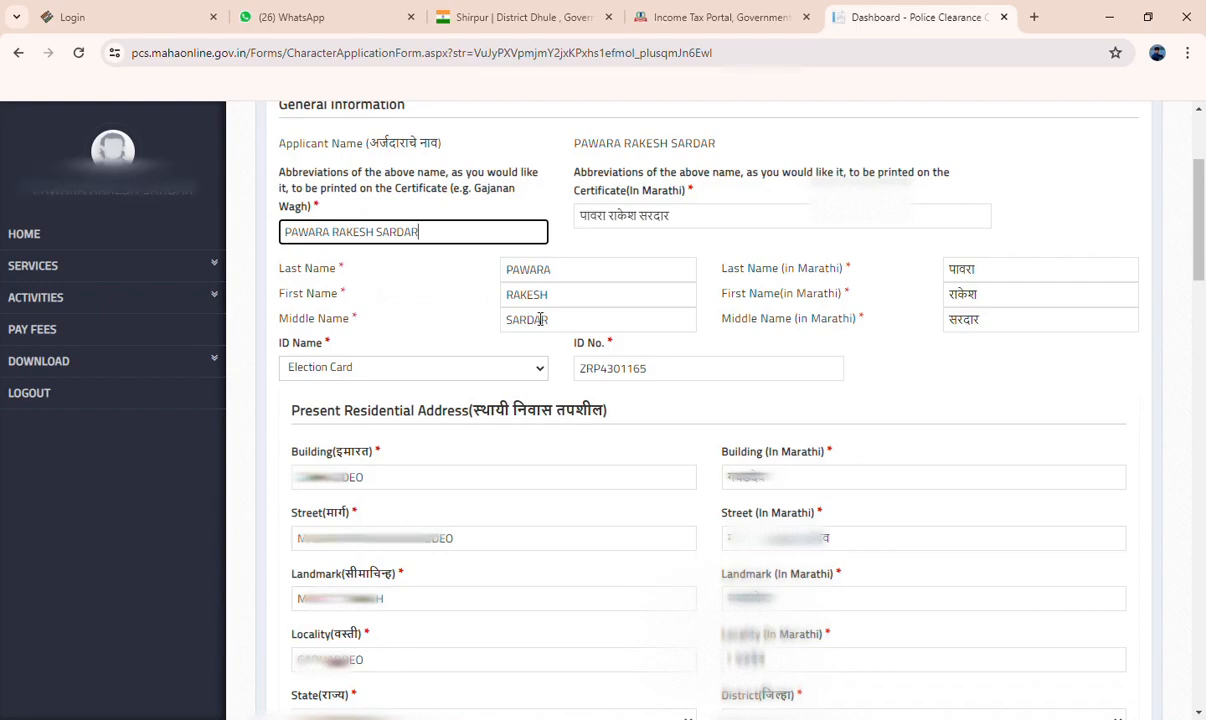
scroll(554, 342, "down", 1)
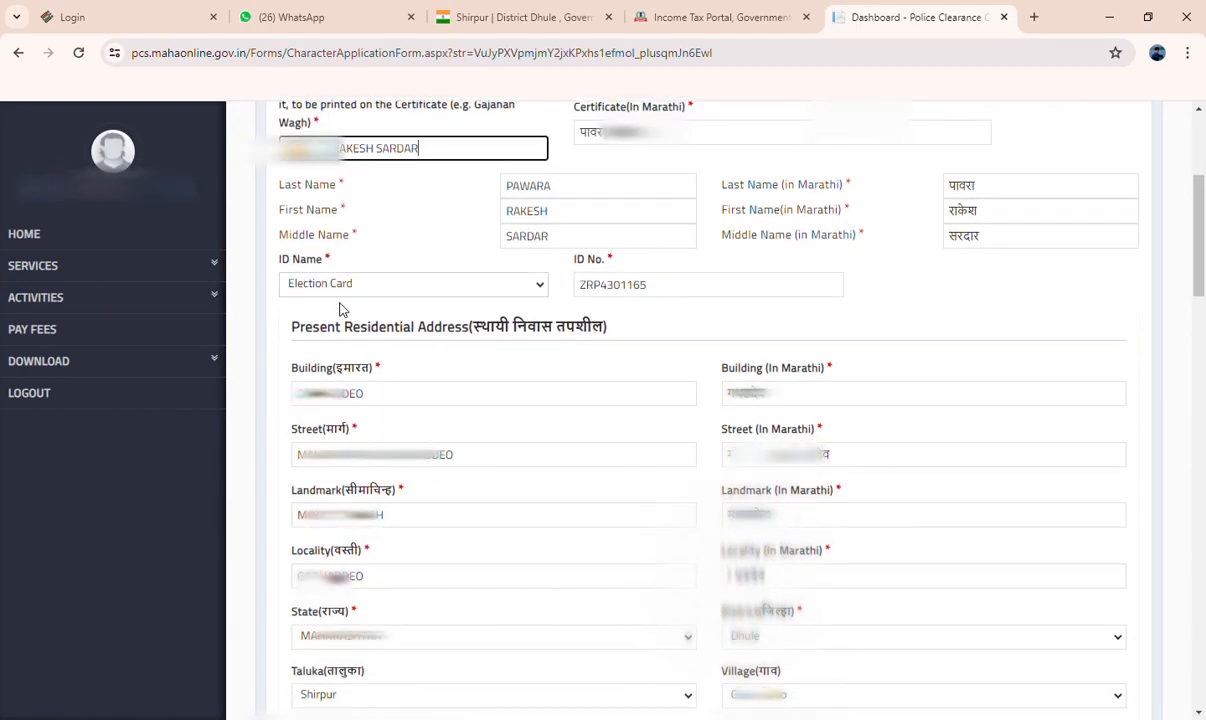
left_click(372, 287)
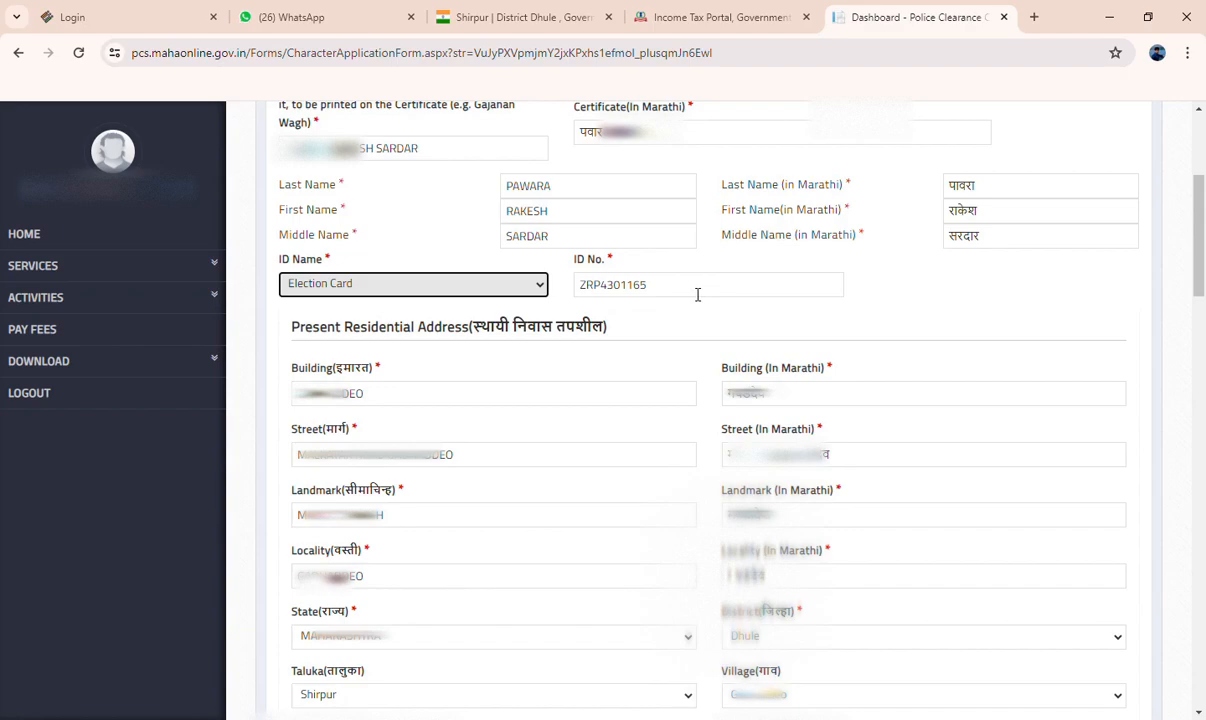
left_click(657, 281)
Check the building, street, landmark and locality entries of the present residential address
scroll(661, 349, "down", 1)
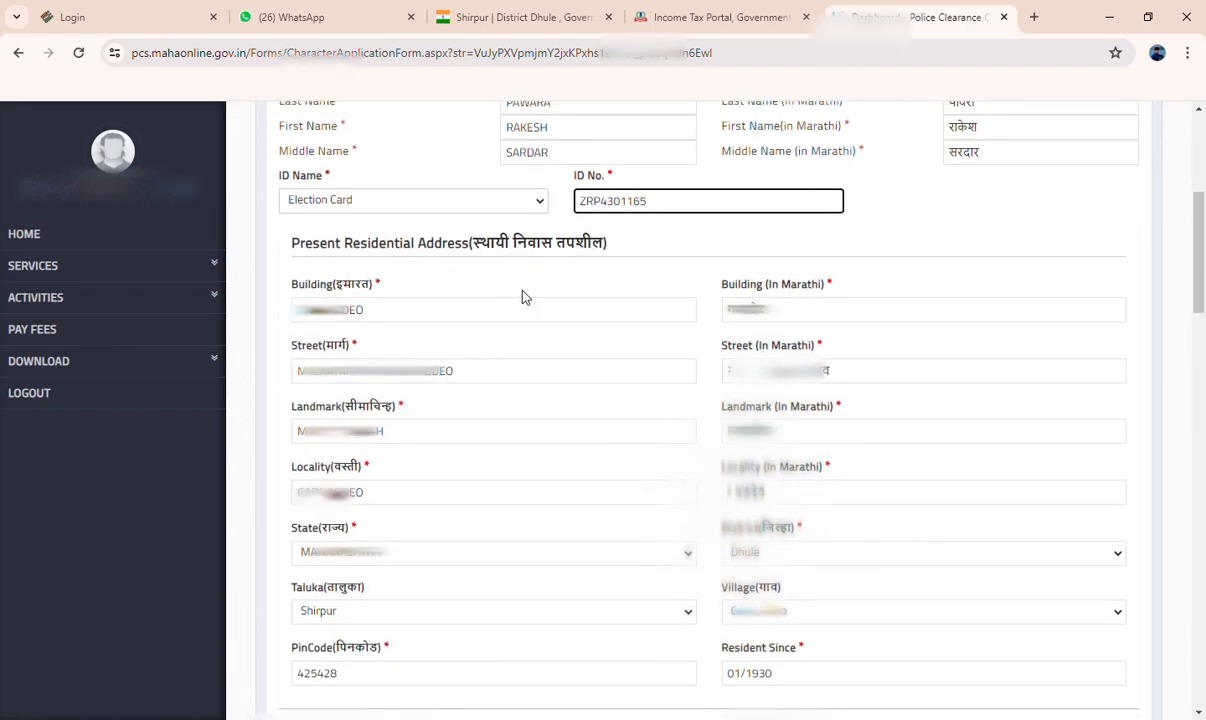
scroll(338, 353, "down", 1)
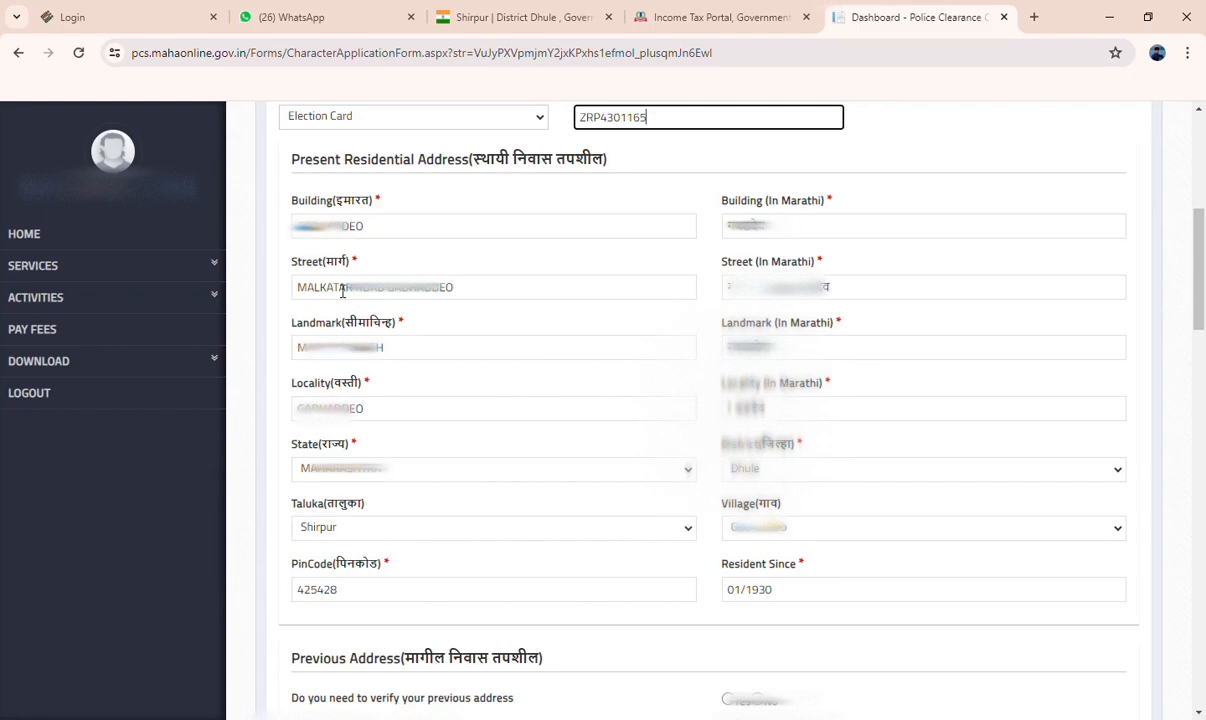
left_click(395, 229)
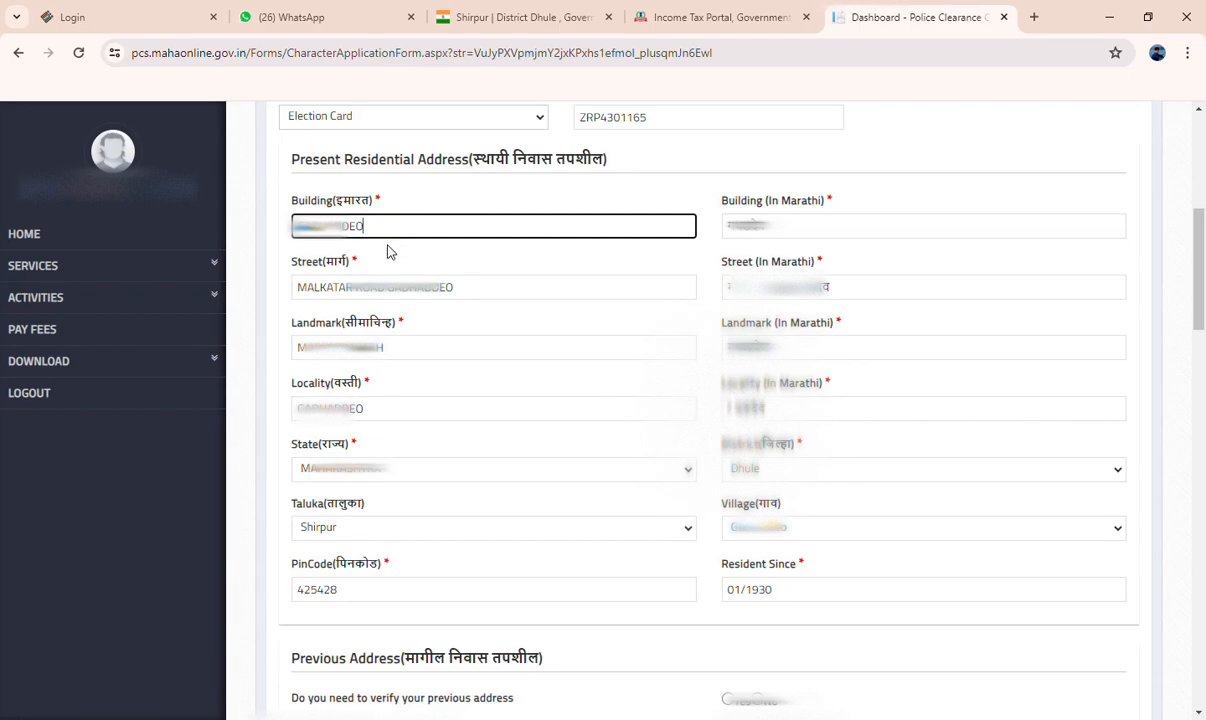
left_click(461, 302)
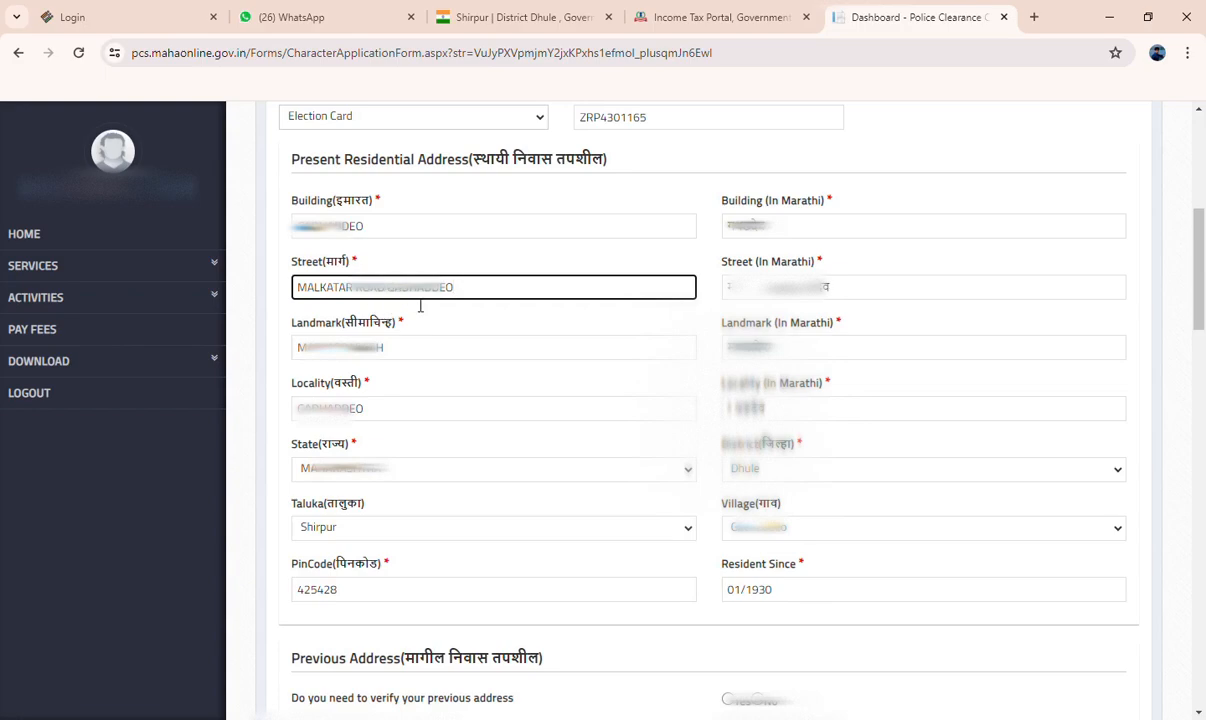
scroll(420, 306, "down", 1)
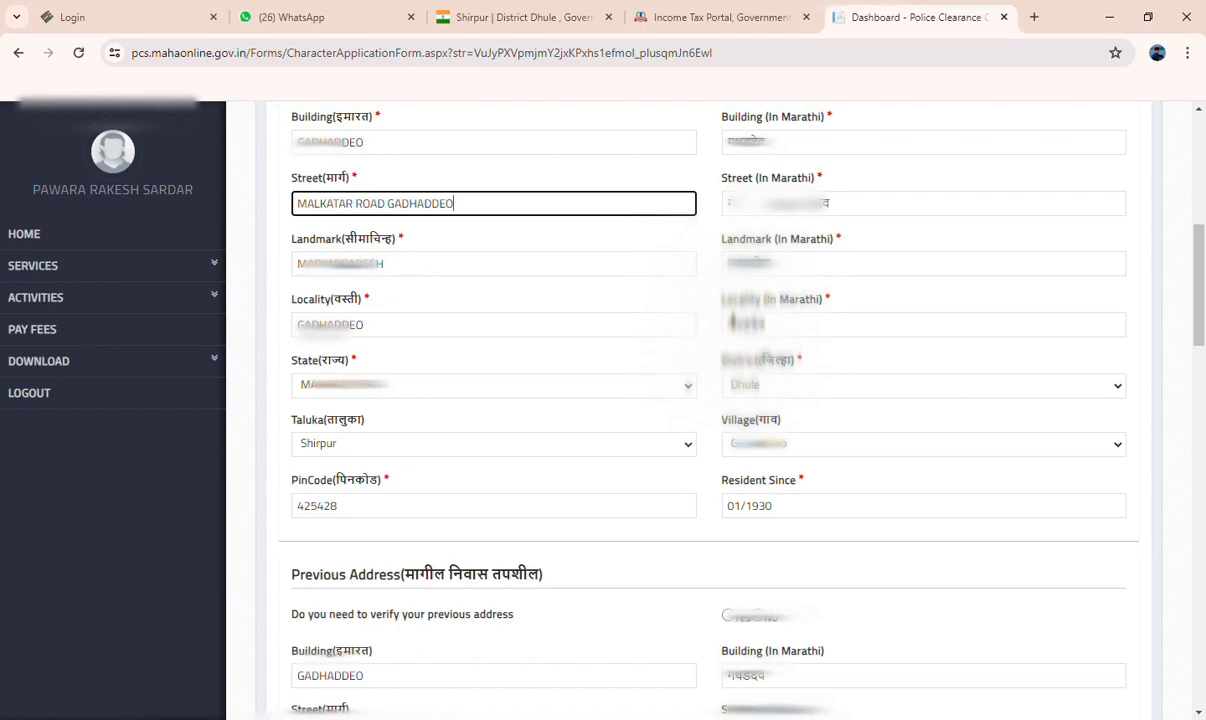
scroll(407, 332, "down", 1)
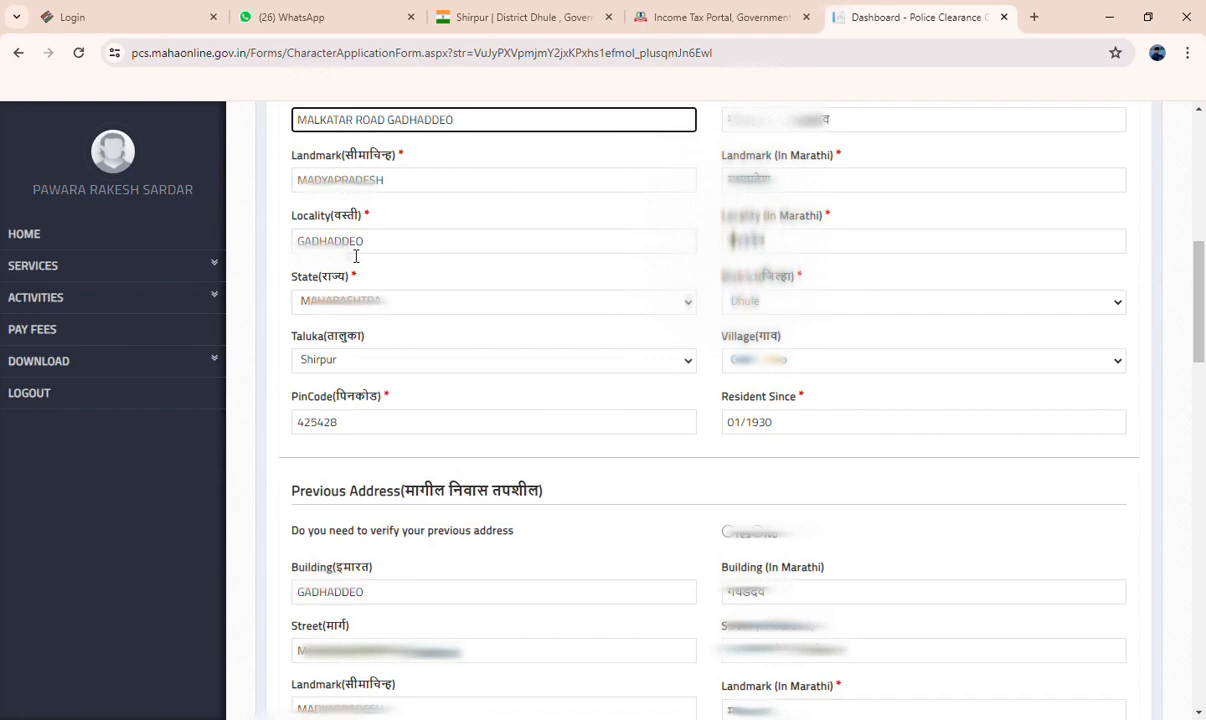
scroll(376, 258, "down", 1)
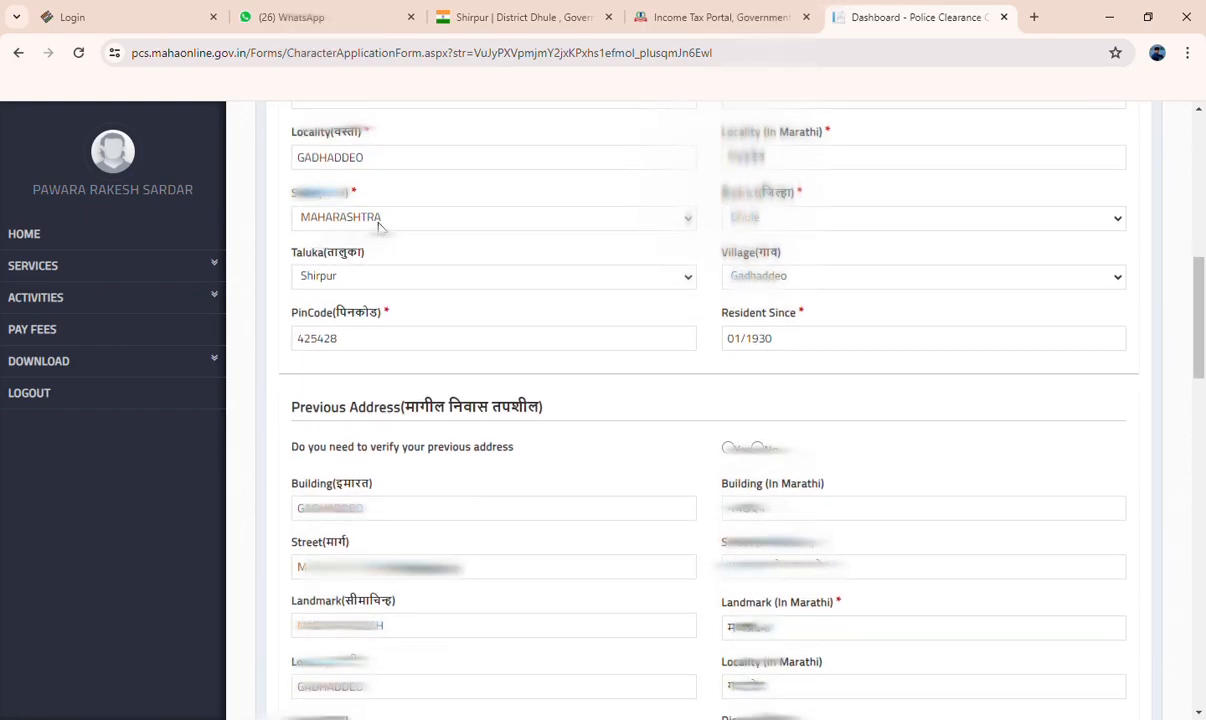
Check the state, district, taluka, village and postal code of the present residential address
left_click(378, 262)
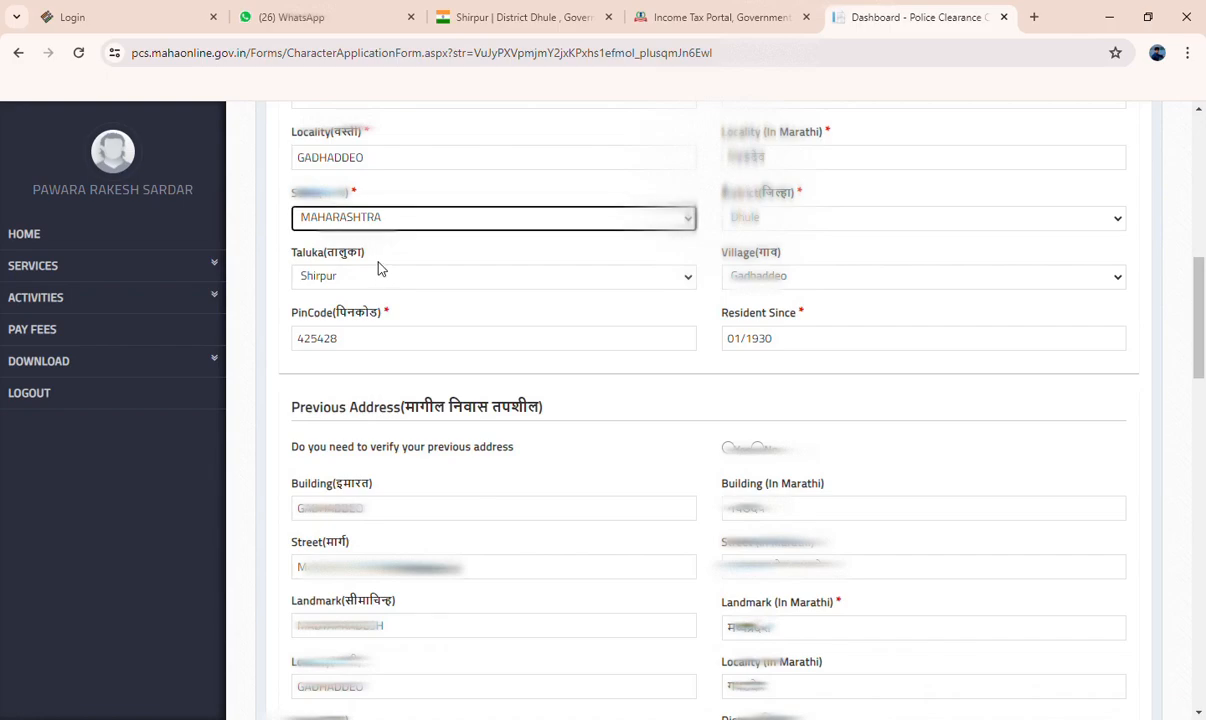
left_click(716, 216)
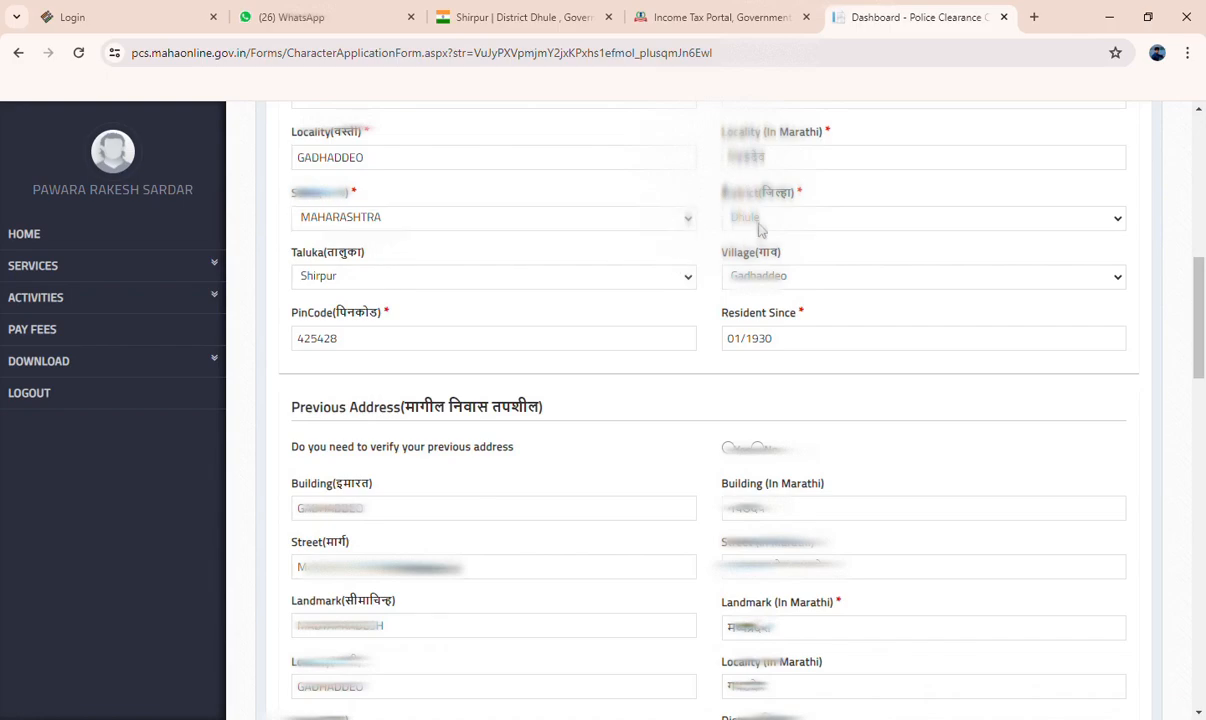
left_click(756, 402)
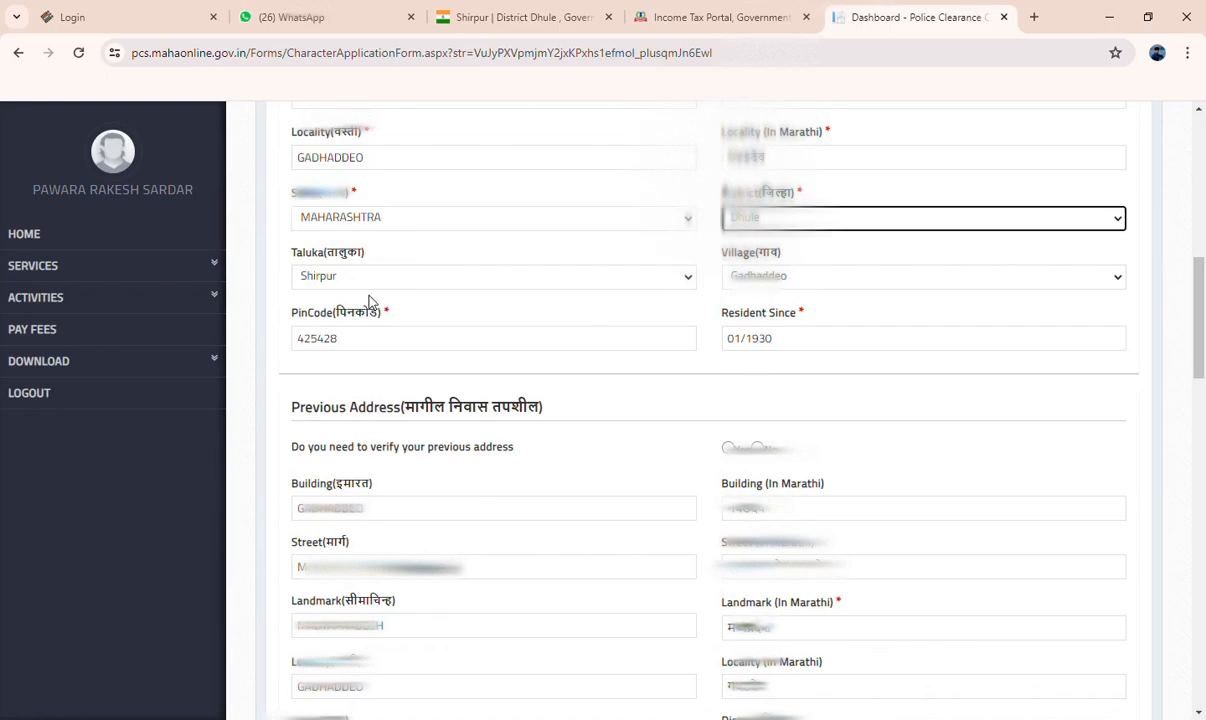
left_click(338, 286)
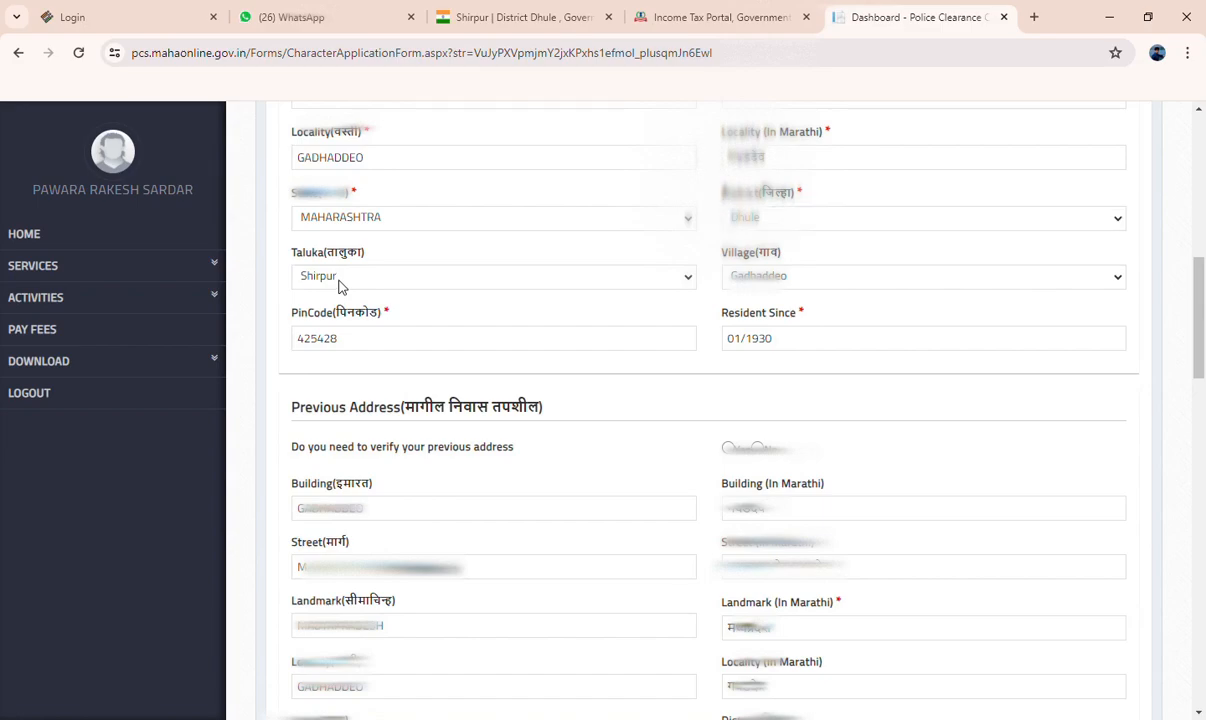
left_click(348, 359)
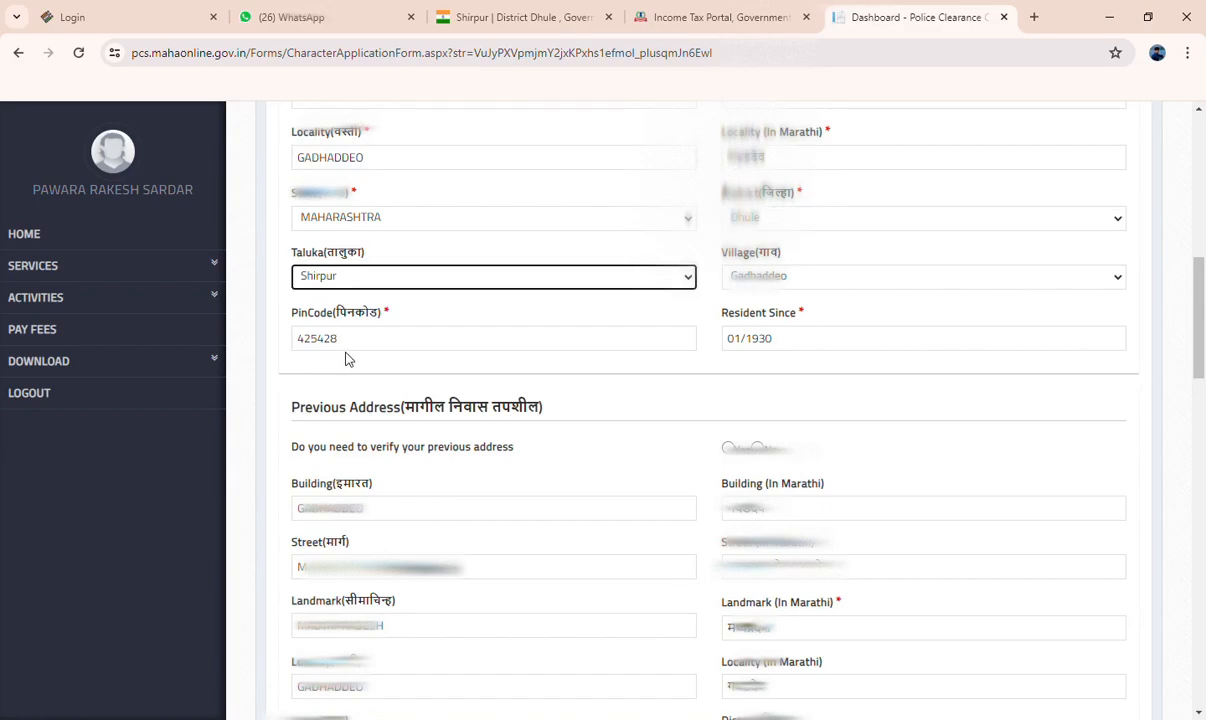
left_click(797, 276)
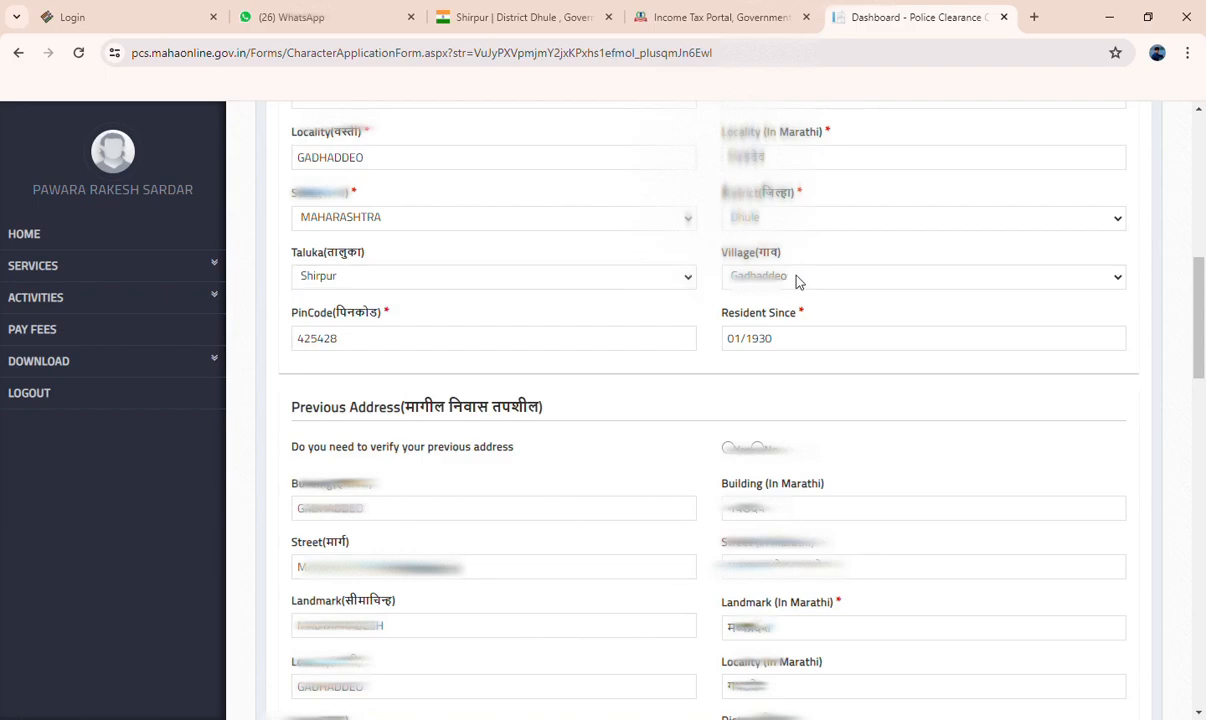
left_click(784, 619)
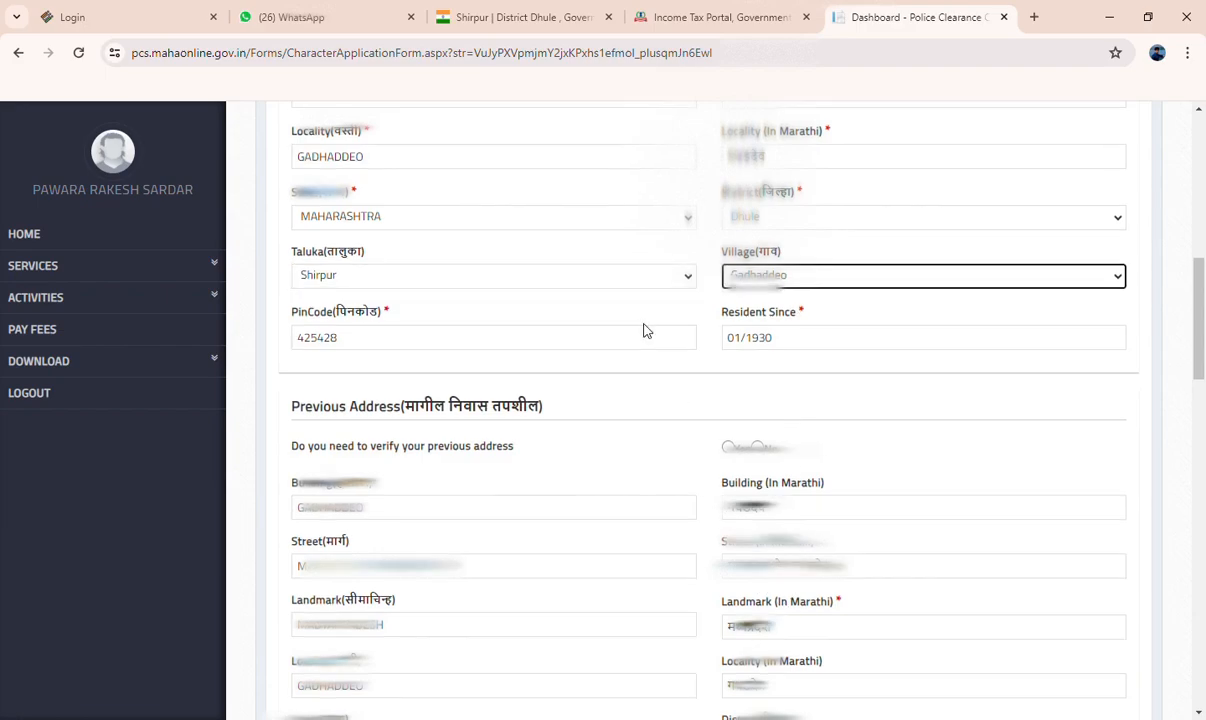
scroll(487, 325, "down", 1)
left_click(360, 262)
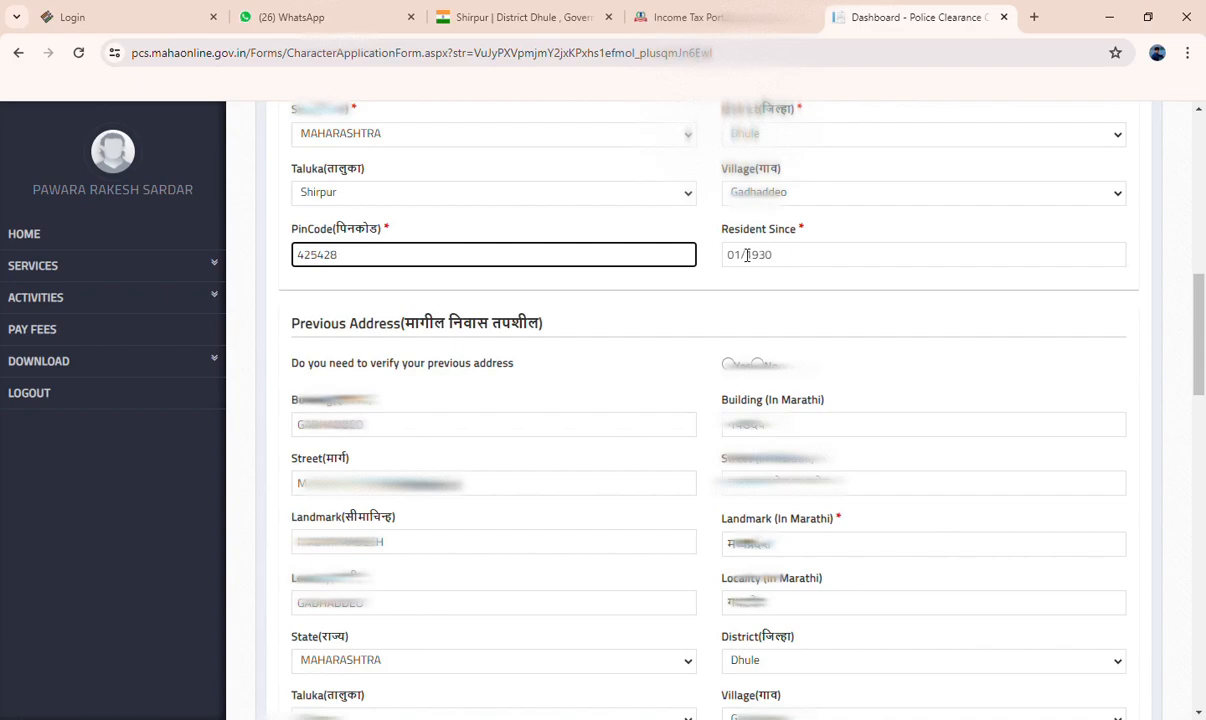
Answer Yes to whether the previous address needs to be verified and compare it with the present address
scroll(747, 255, "down", 1)
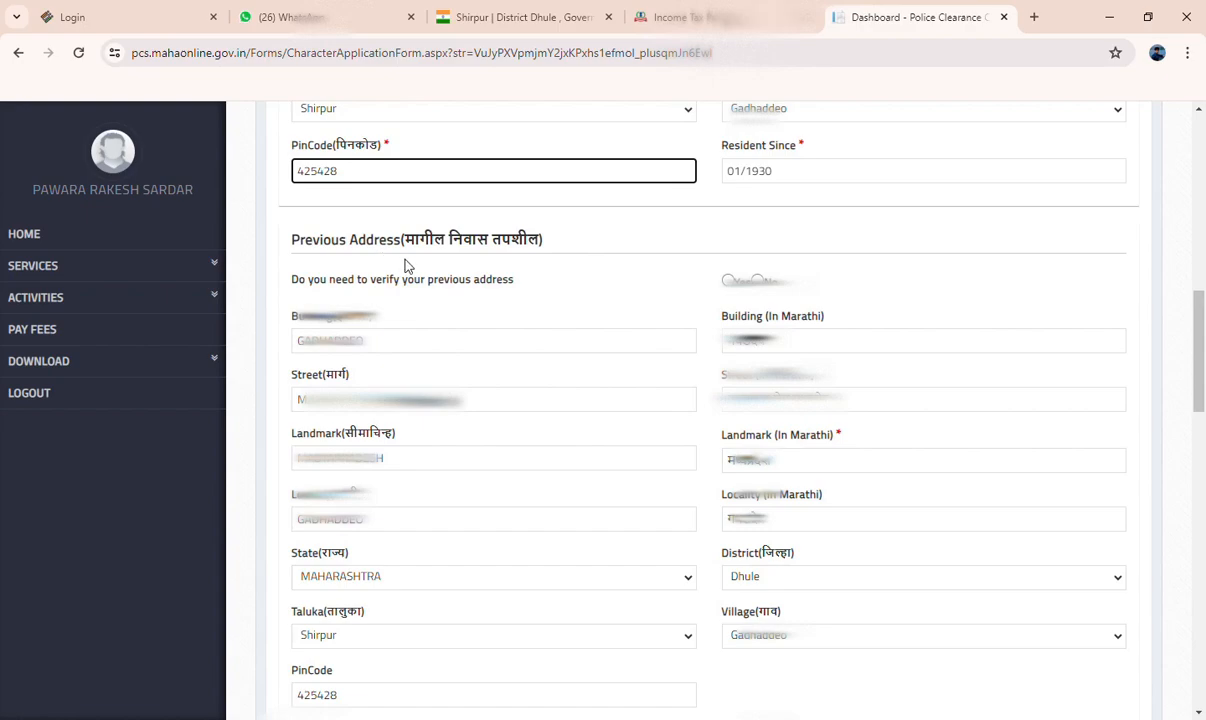
scroll(595, 311, "down", 1)
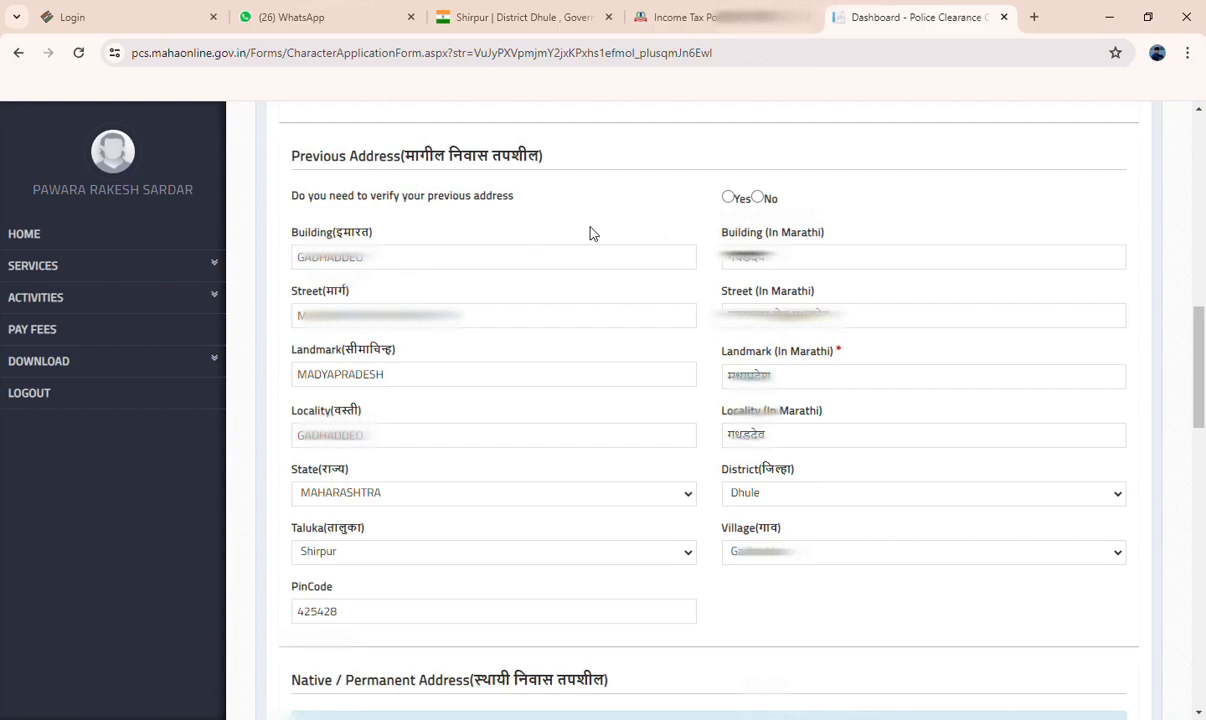
left_click(728, 198)
scroll(330, 270, "down", 1)
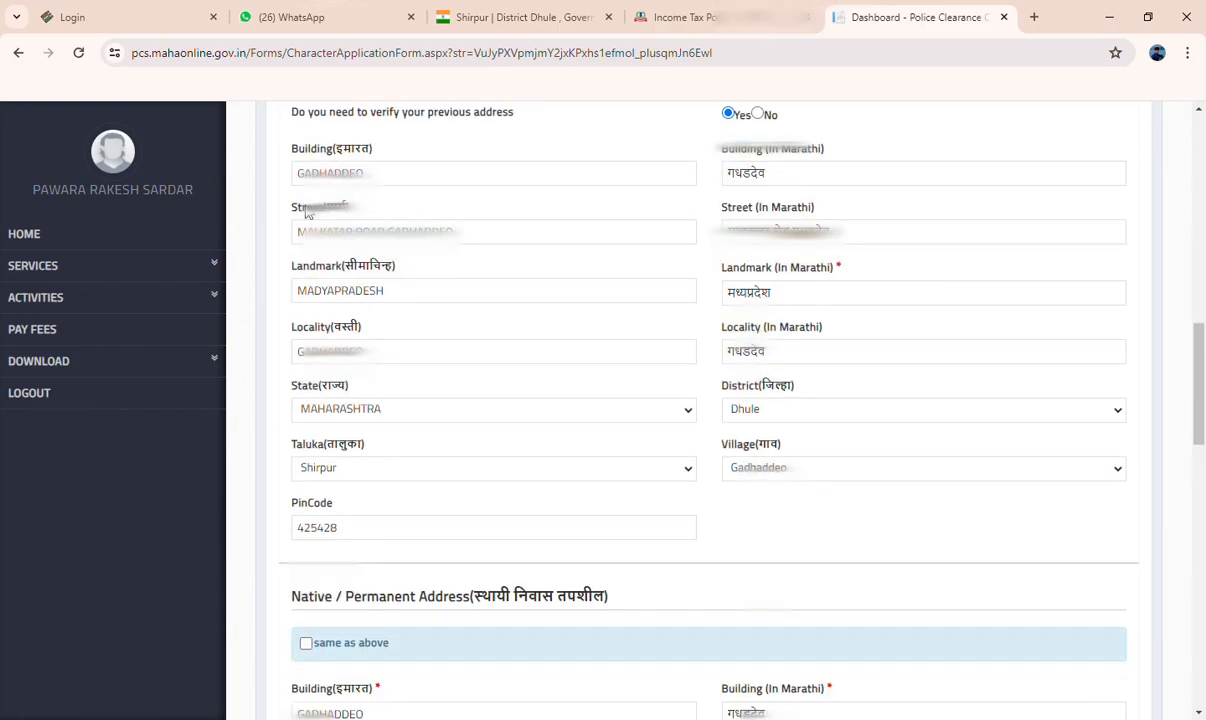
scroll(428, 198, "up", 3)
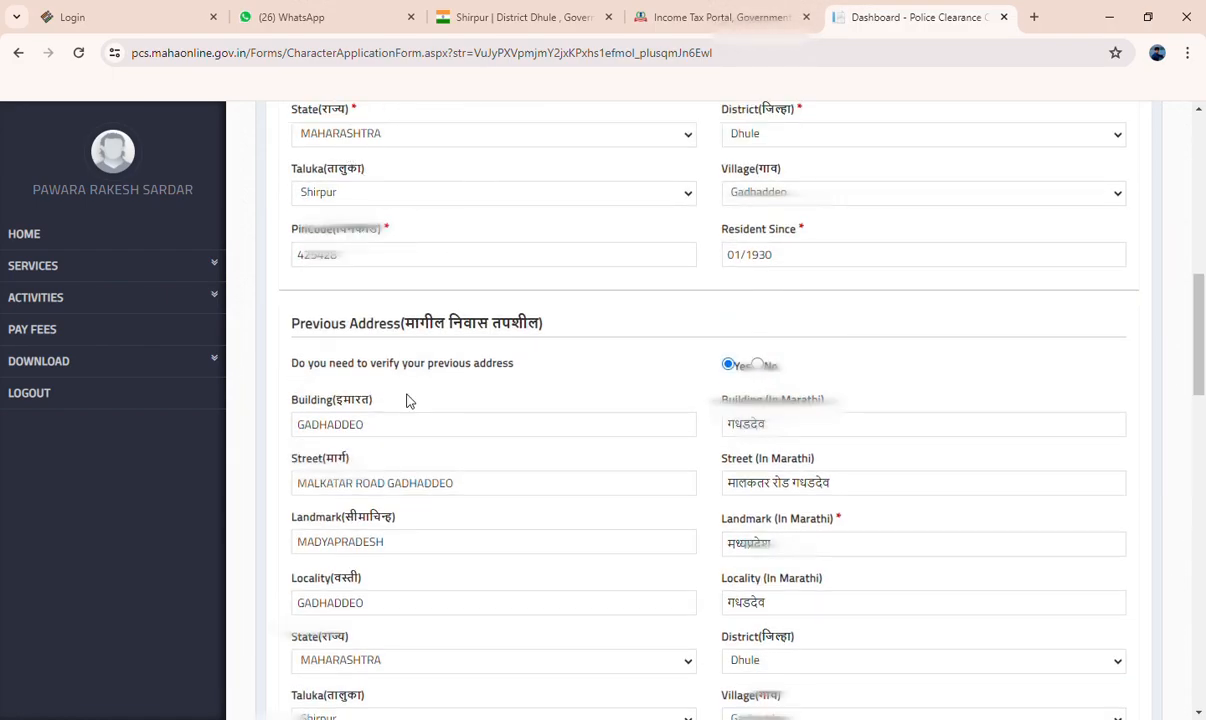
Mark the native/permanent address as same as above
scroll(409, 398, "down", 3)
scroll(360, 300, "down", 3)
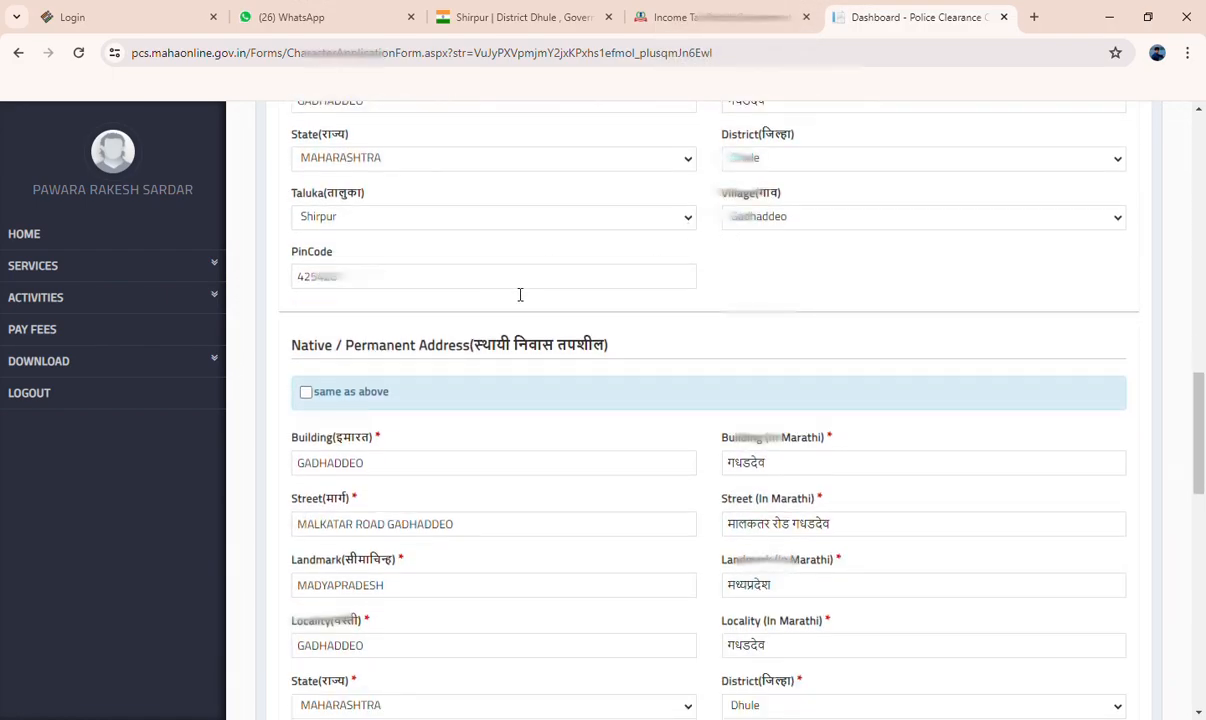
scroll(511, 296, "down", 3)
scroll(404, 304, "up", 2)
scroll(385, 272, "down", 1)
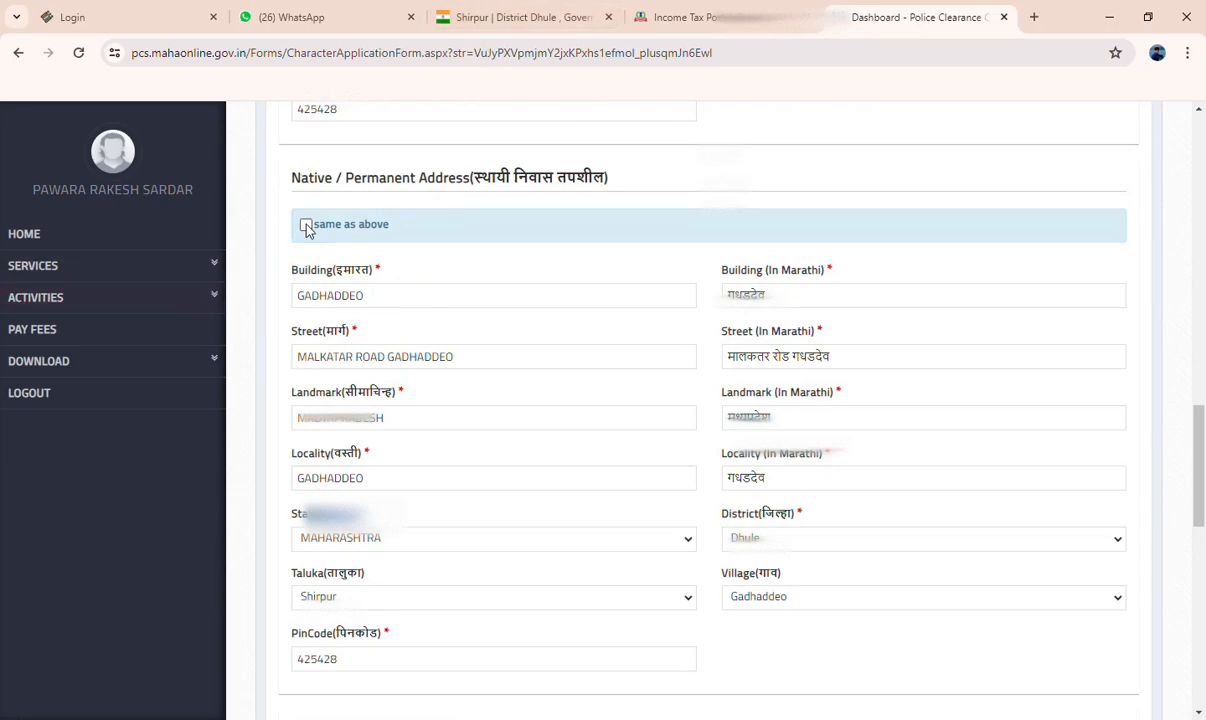
left_click(307, 227)
Review the company address for the certificate and the last ten years' residence details, and proceed to the general information
scroll(530, 360, "down", 2)
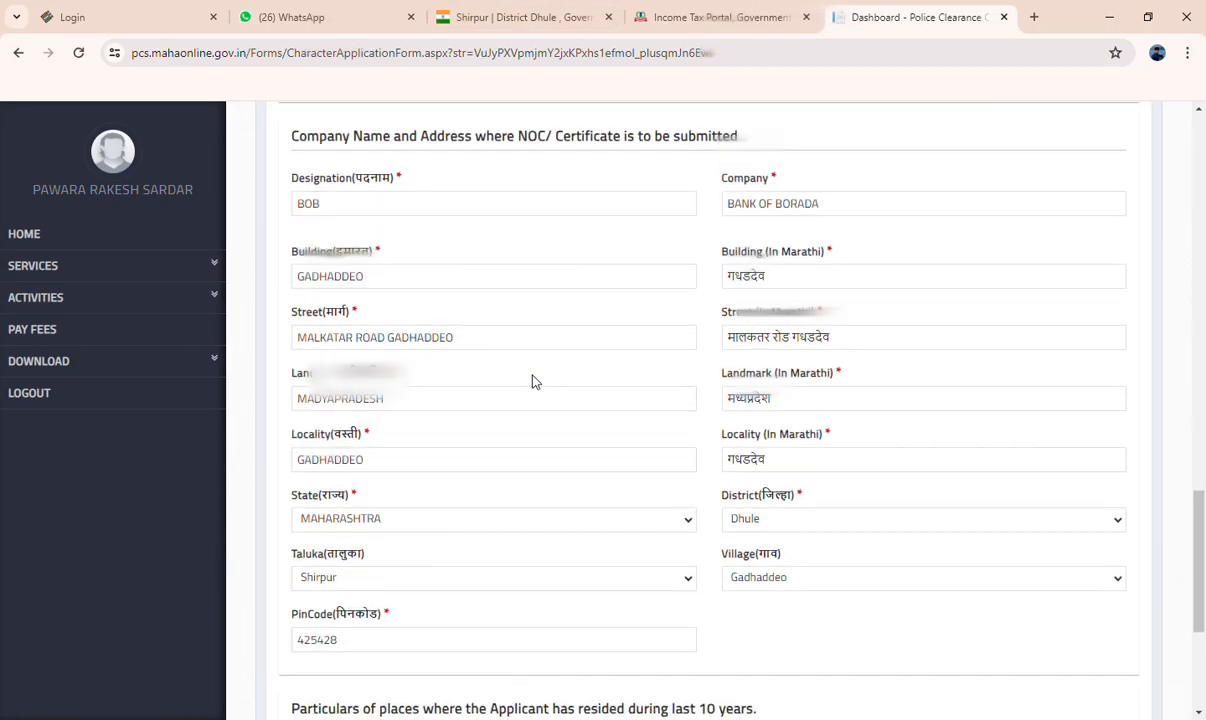
scroll(370, 313, "down", 4)
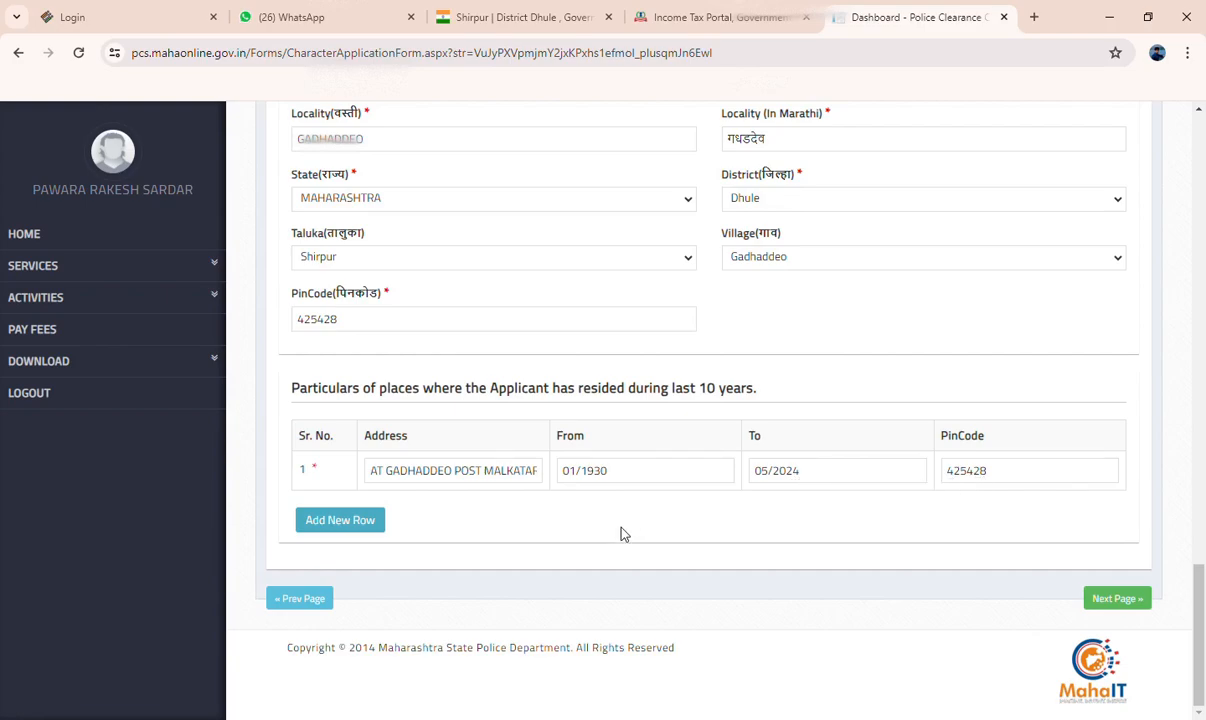
scroll(620, 533, "up", 15)
scroll(637, 524, "down", 10)
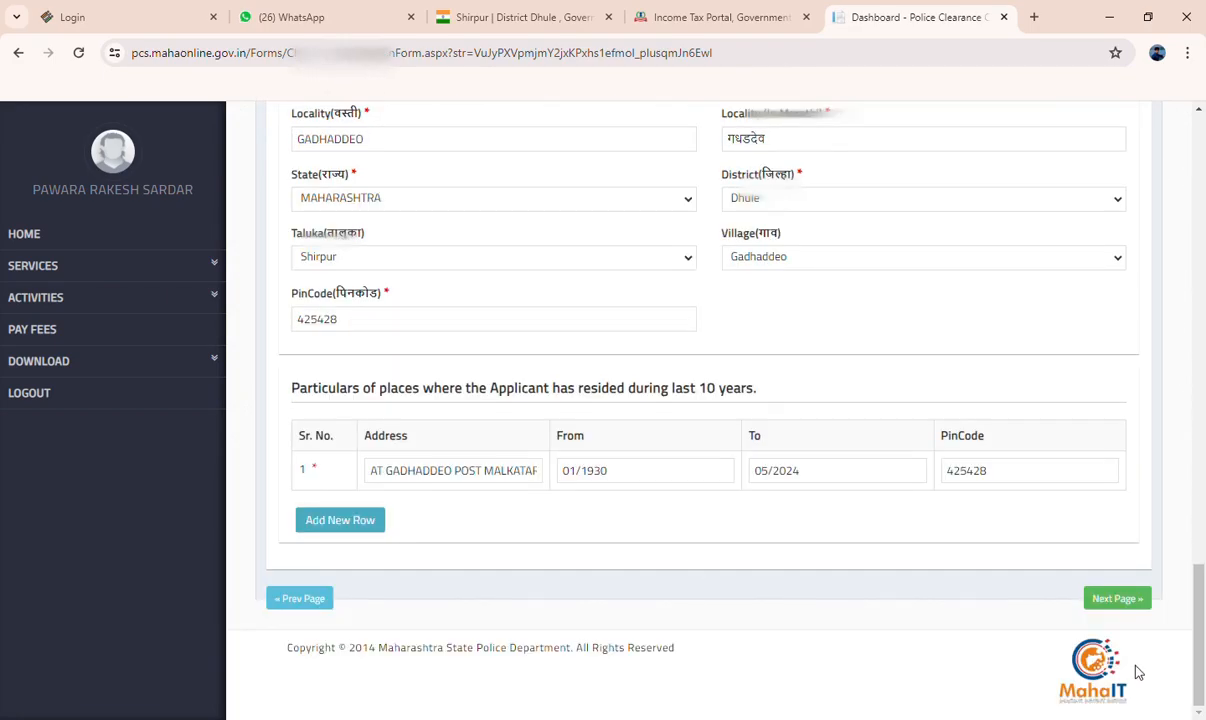
left_click(1117, 602)
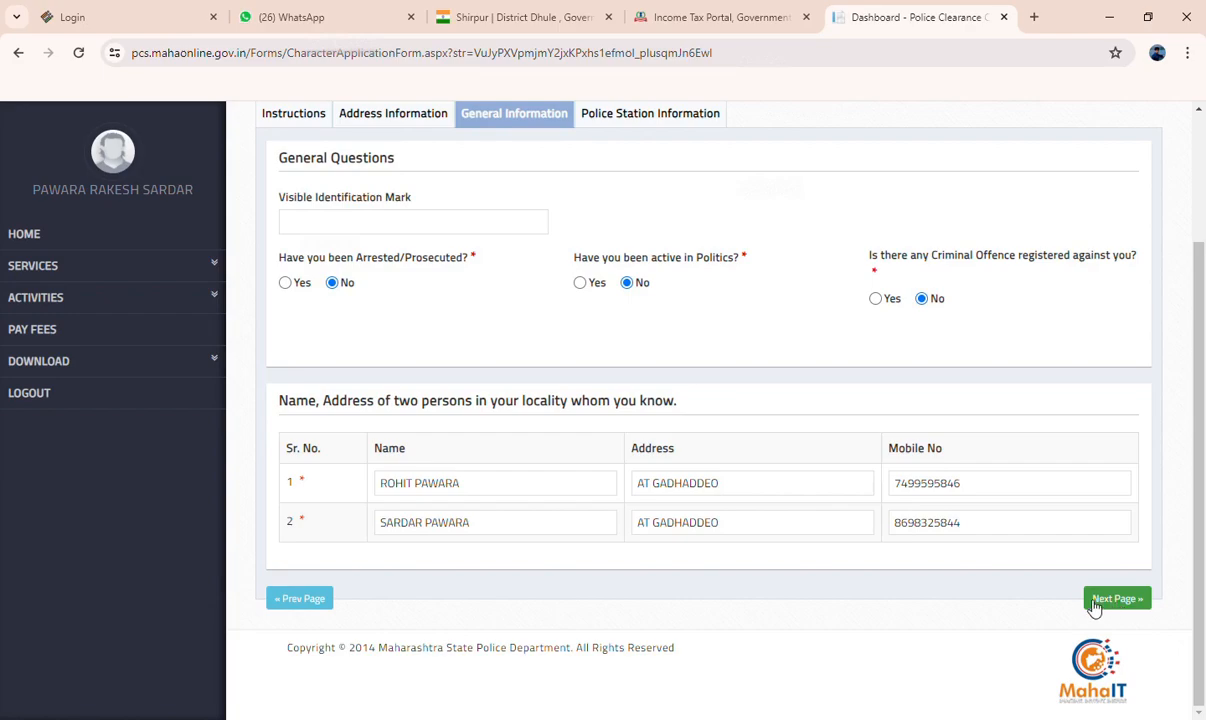
Proceed to the police station information and check the district and local police station selections
left_click(1115, 600)
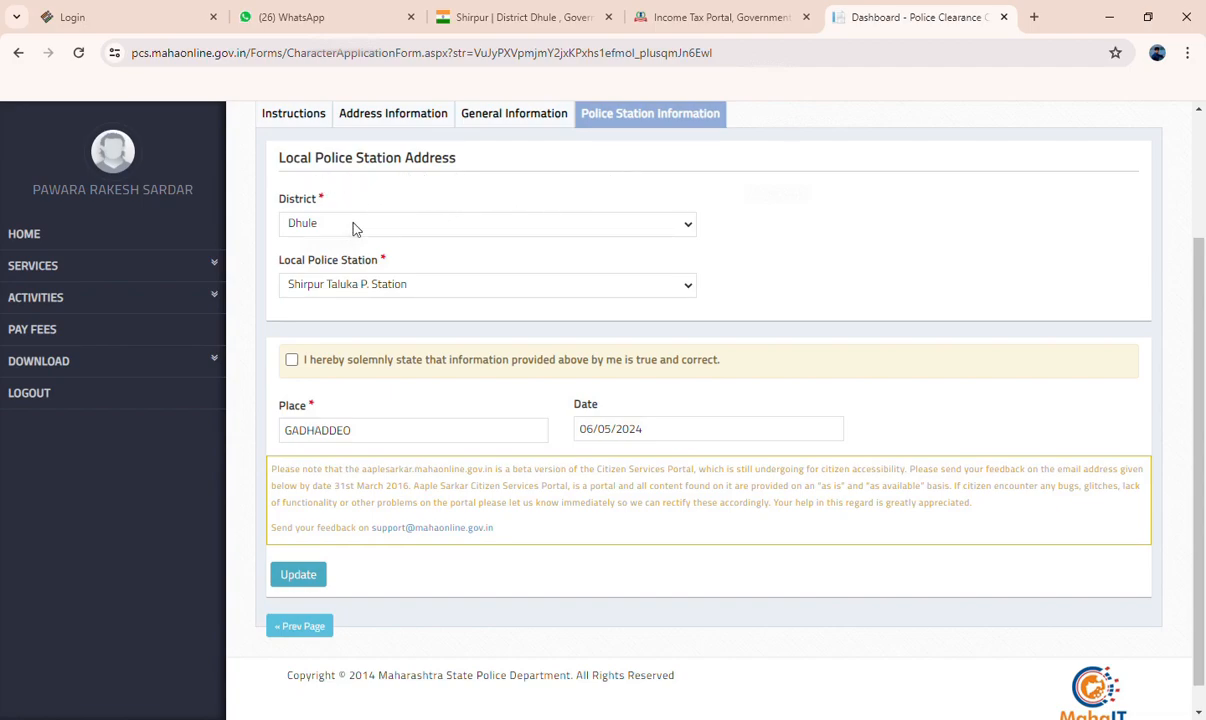
left_click(350, 263)
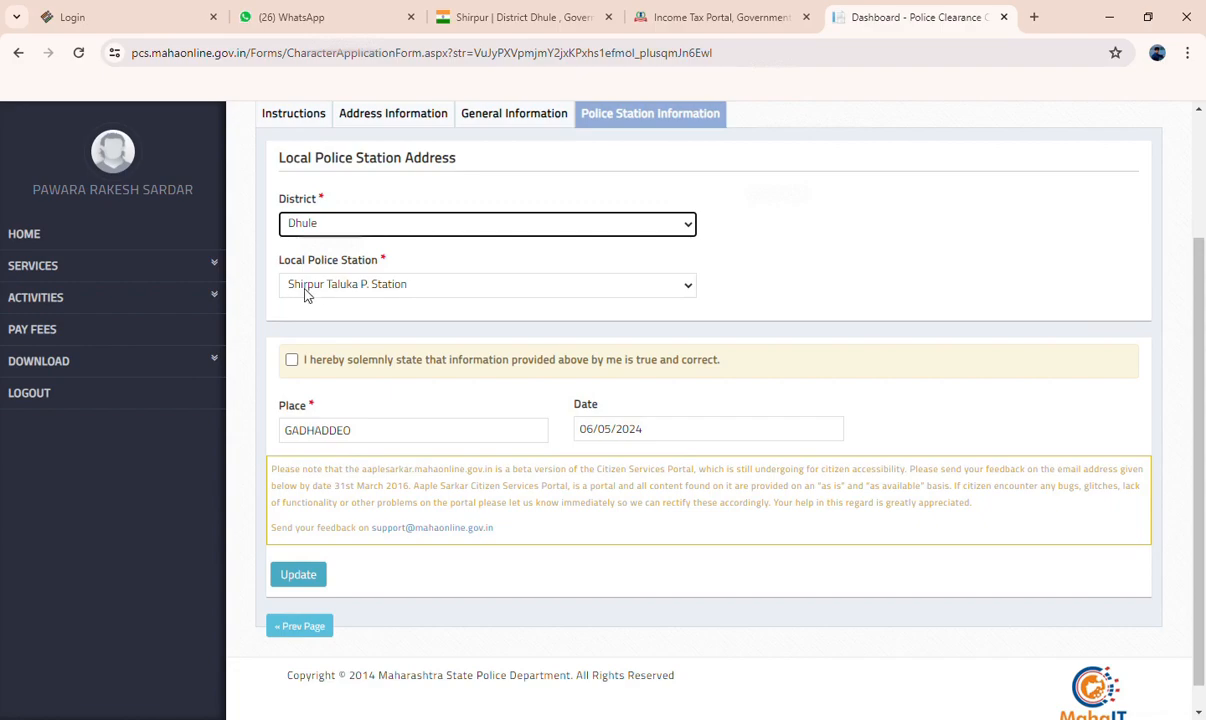
left_click(332, 287)
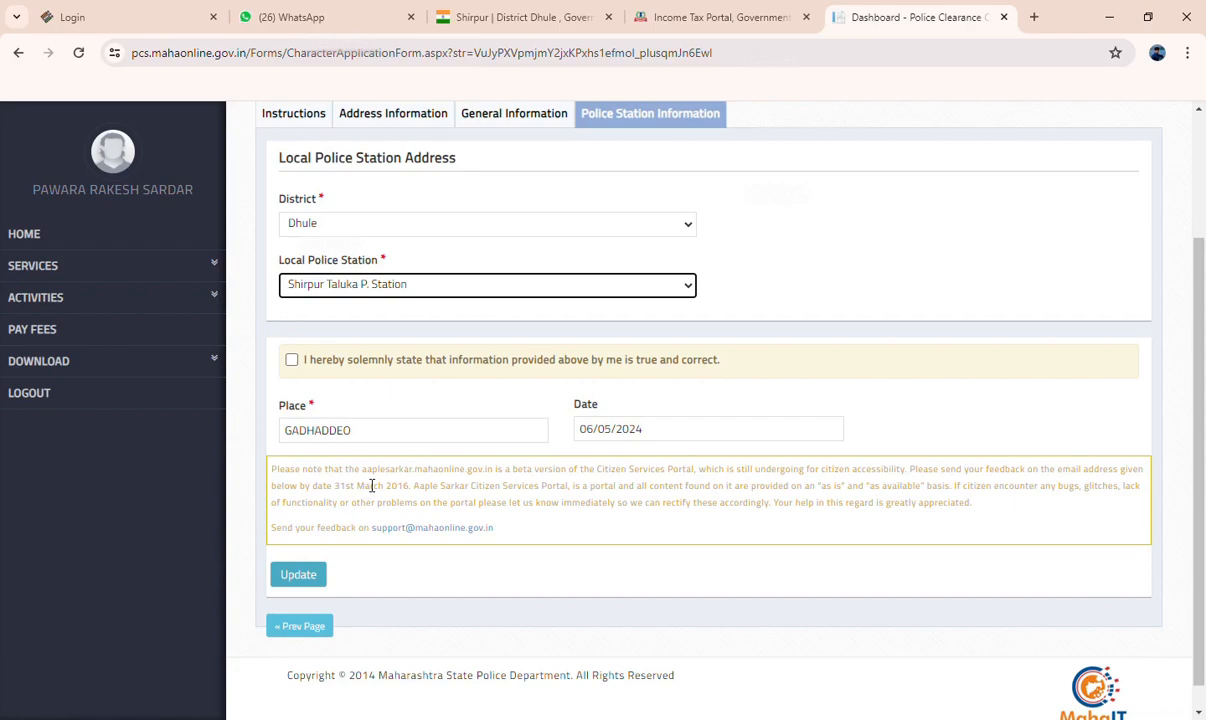
Accept the declaration that the provided information is true and correct, and update the application
left_click(293, 369)
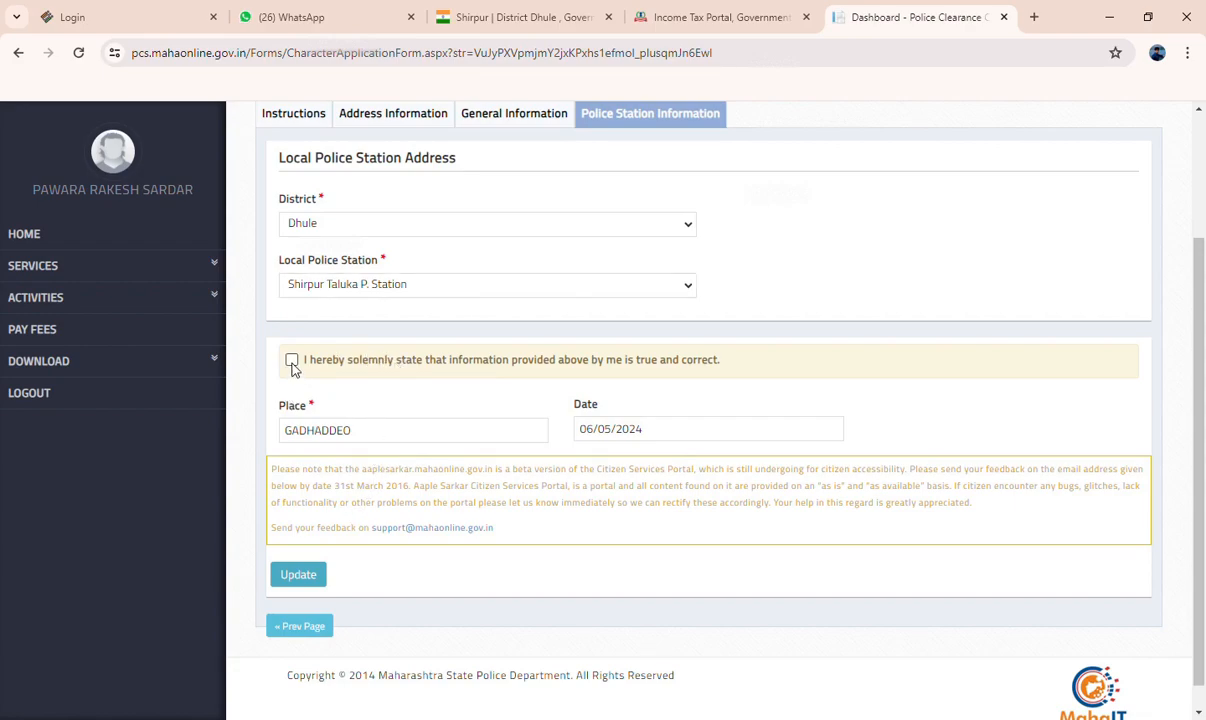
left_click(292, 362)
left_click(376, 434)
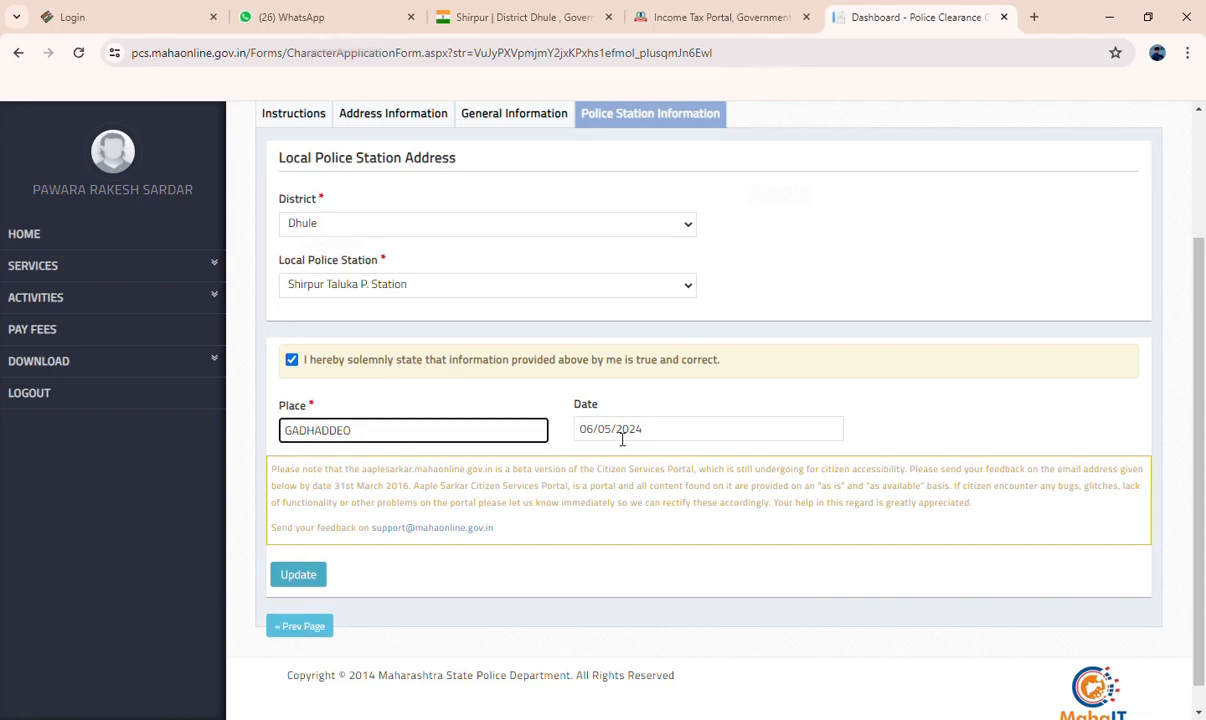
scroll(340, 480, "down", 1)
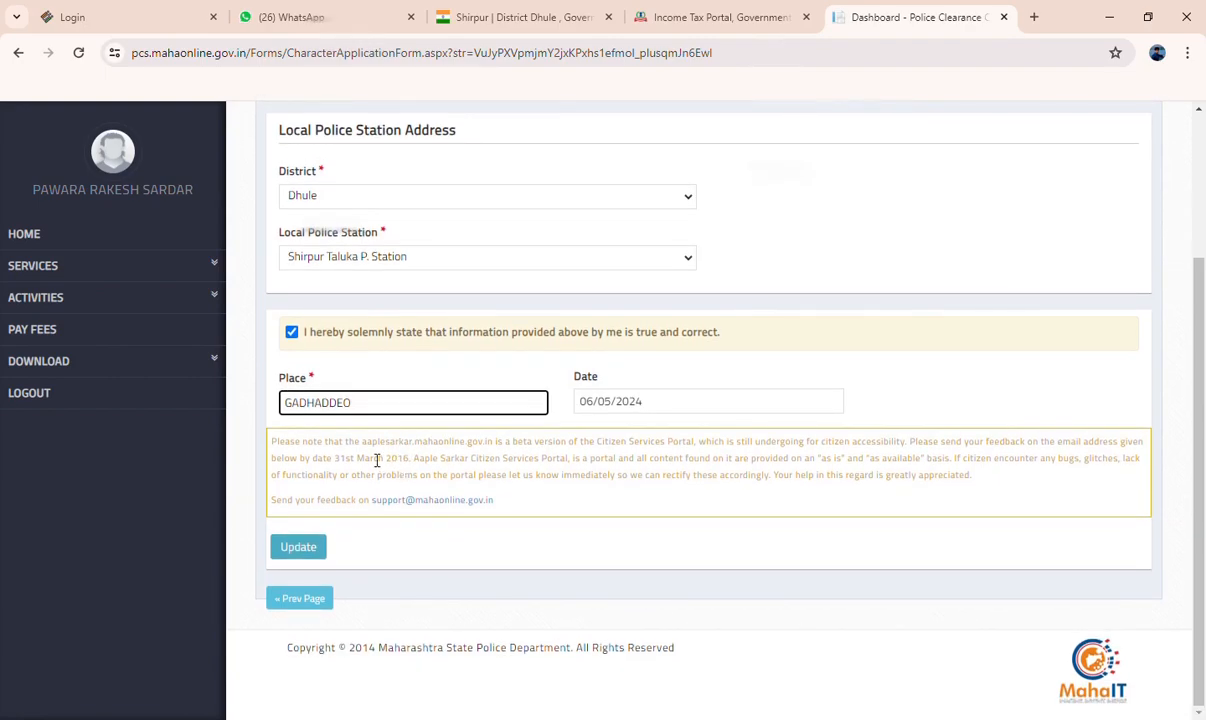
left_click(309, 552)
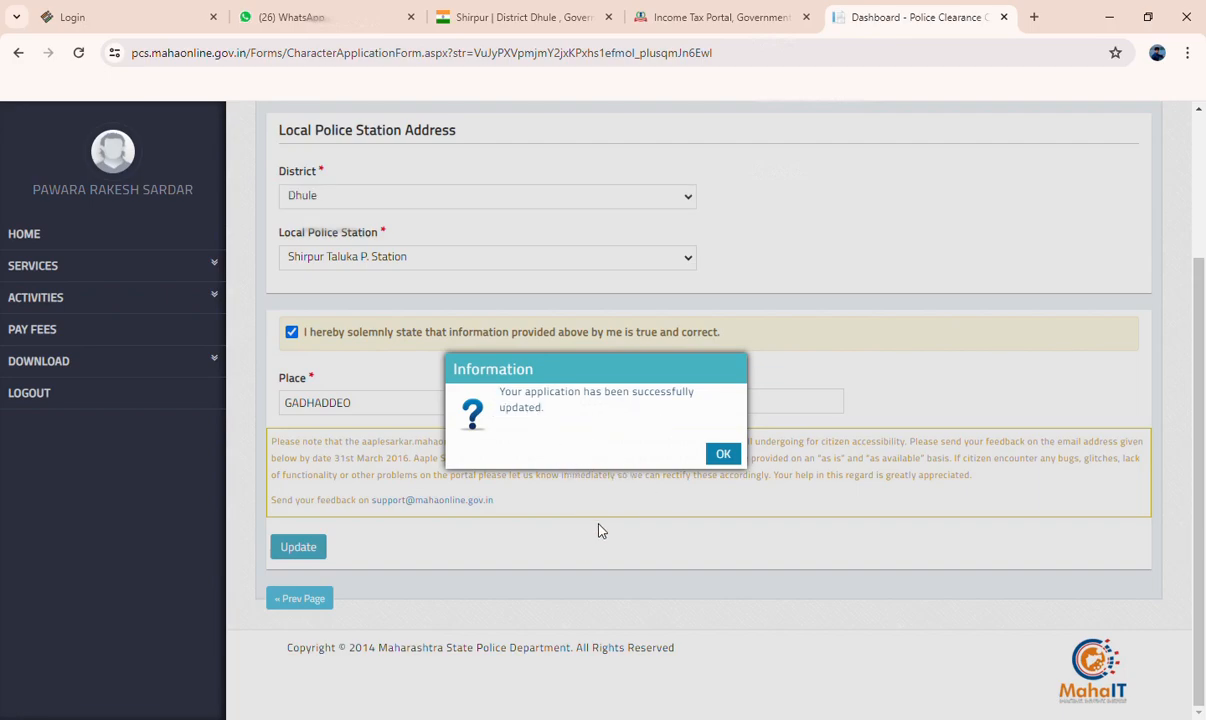
left_click(724, 455)
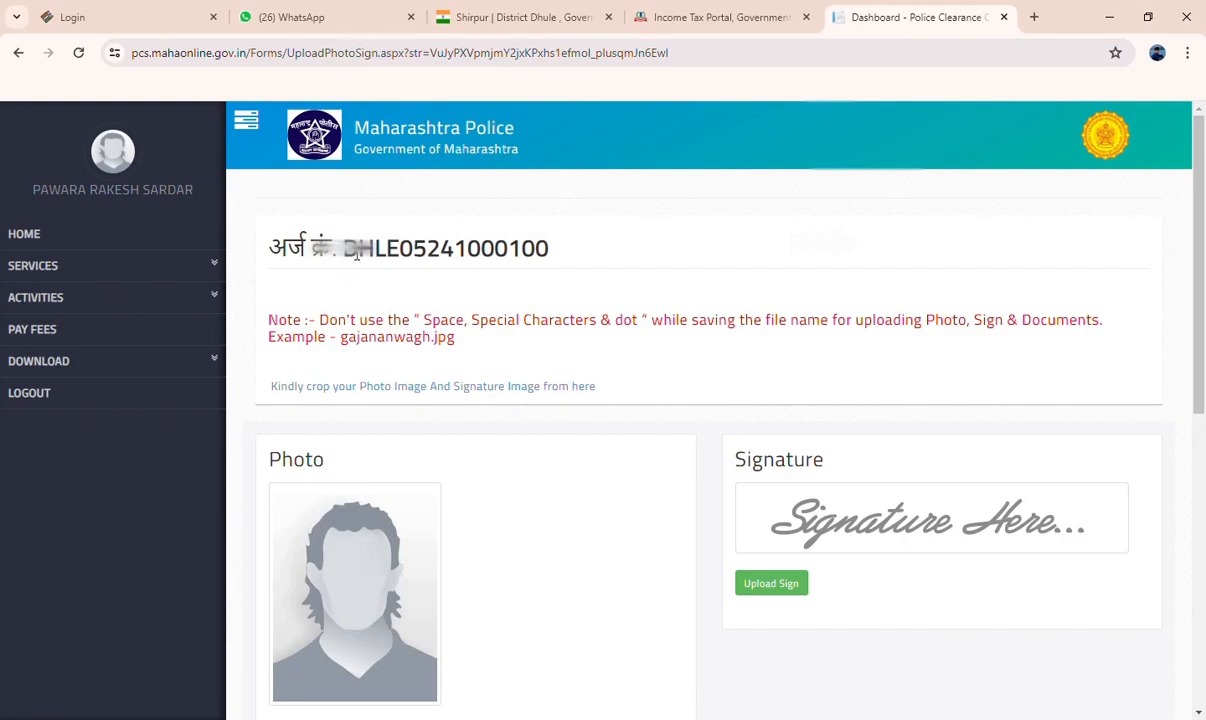
Select PAN Card as the Group 2 document and the ration card showing the applicant's name and address for Group 3
scroll(467, 370, "down", 2)
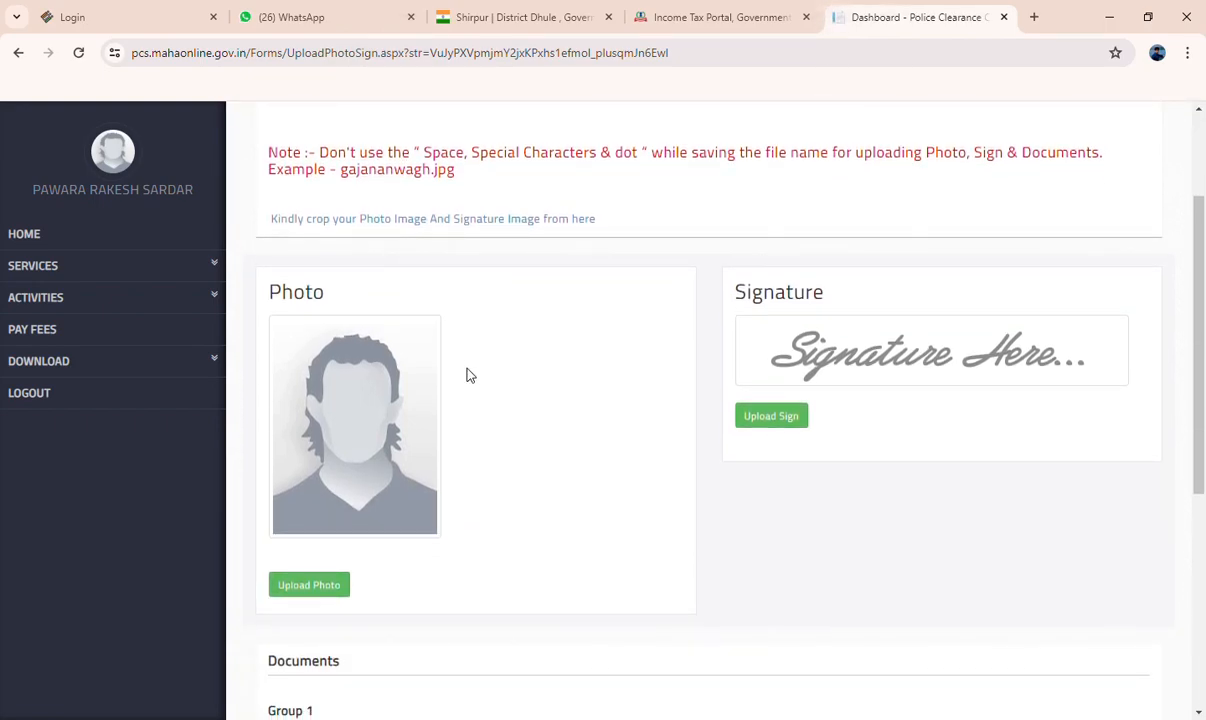
scroll(366, 393, "down", 1)
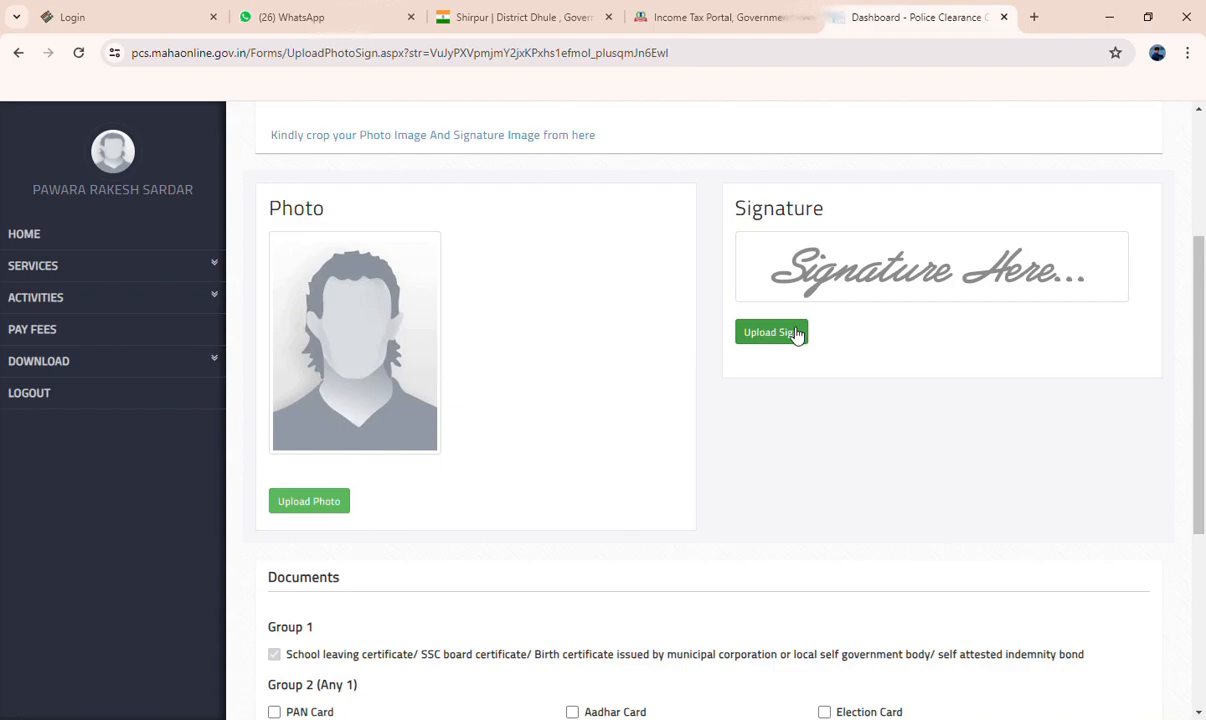
scroll(795, 334, "down", 1)
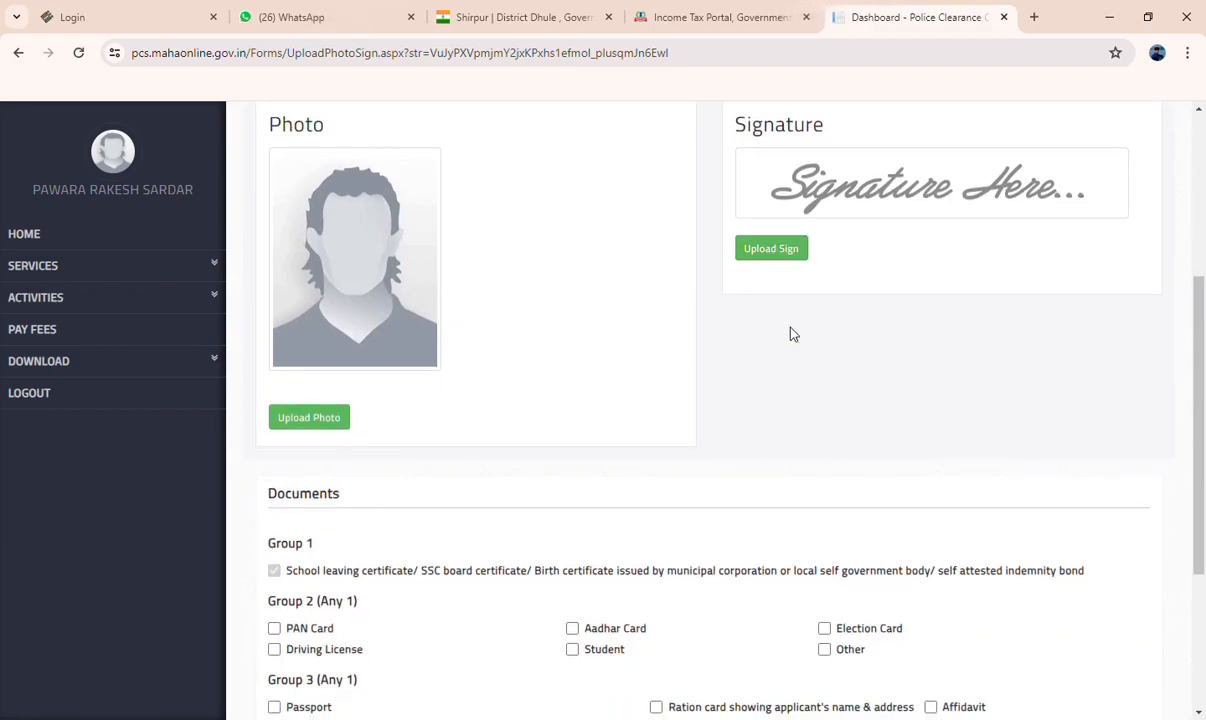
scroll(788, 340, "down", 3)
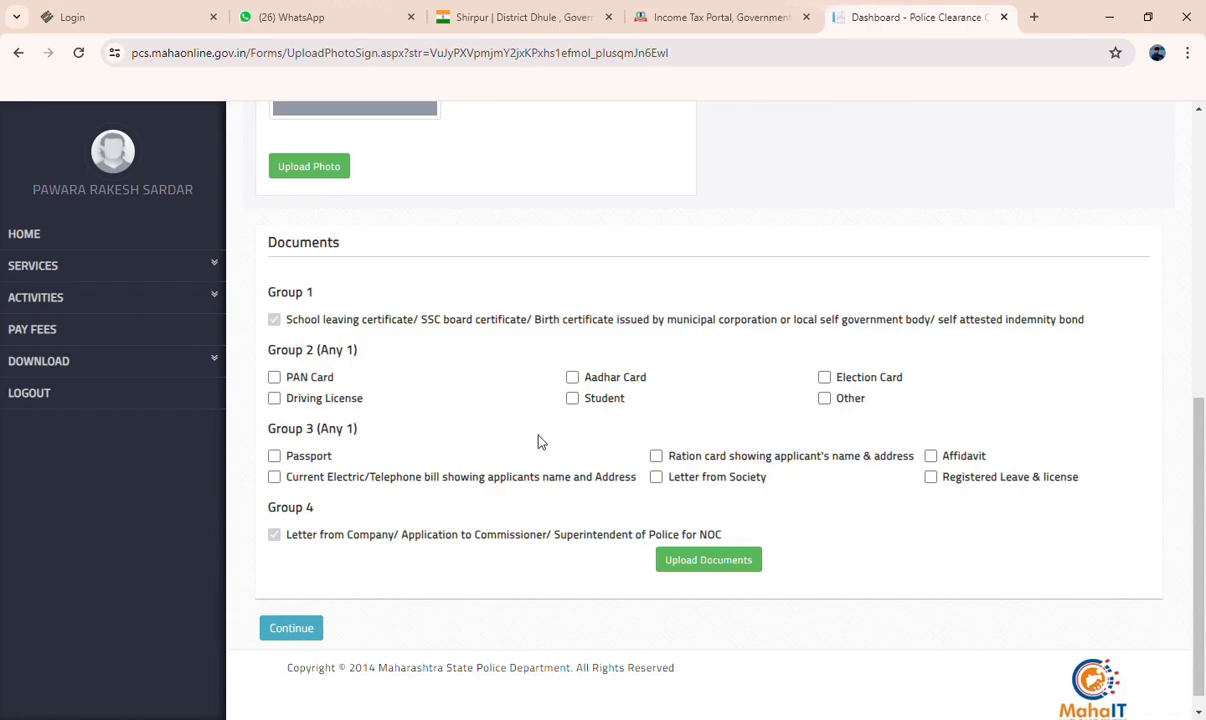
left_click(275, 378)
left_click(659, 460)
Review the photo and signature upload areas and the document requirements in Groups 1 to 4
scroll(485, 536, "up", 1)
scroll(493, 530, "down", 1)
scroll(490, 530, "down", 1)
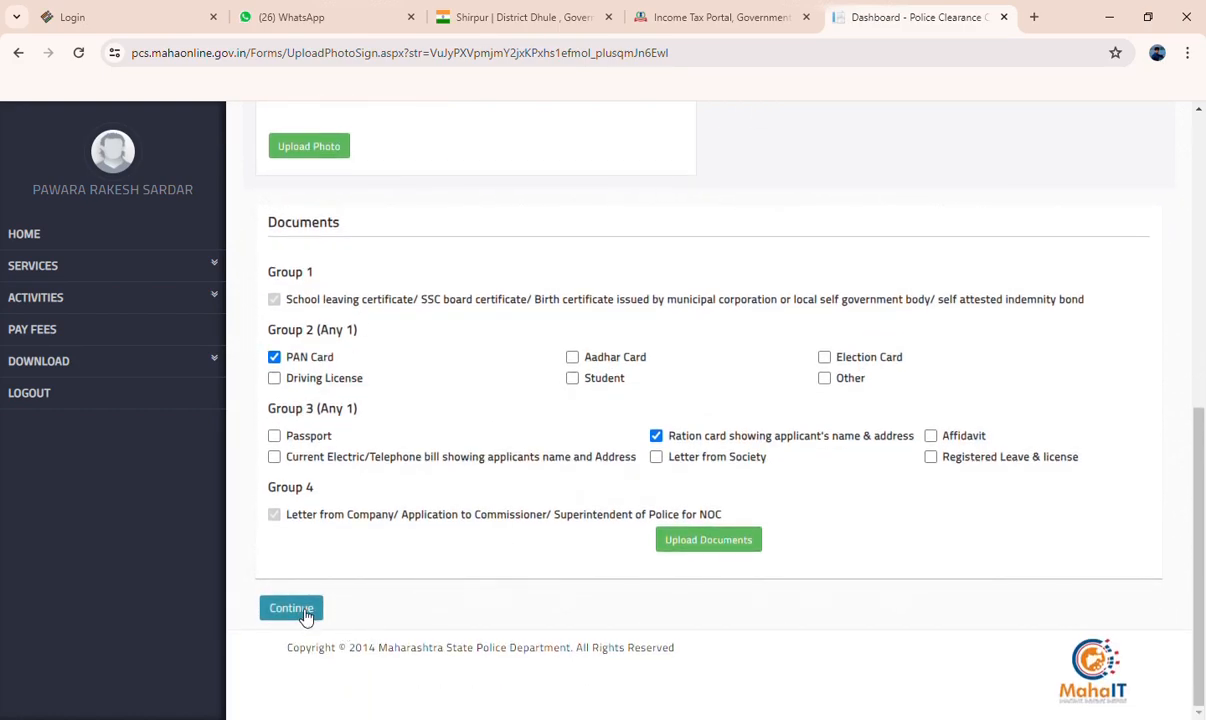
scroll(300, 470, "up", 2)
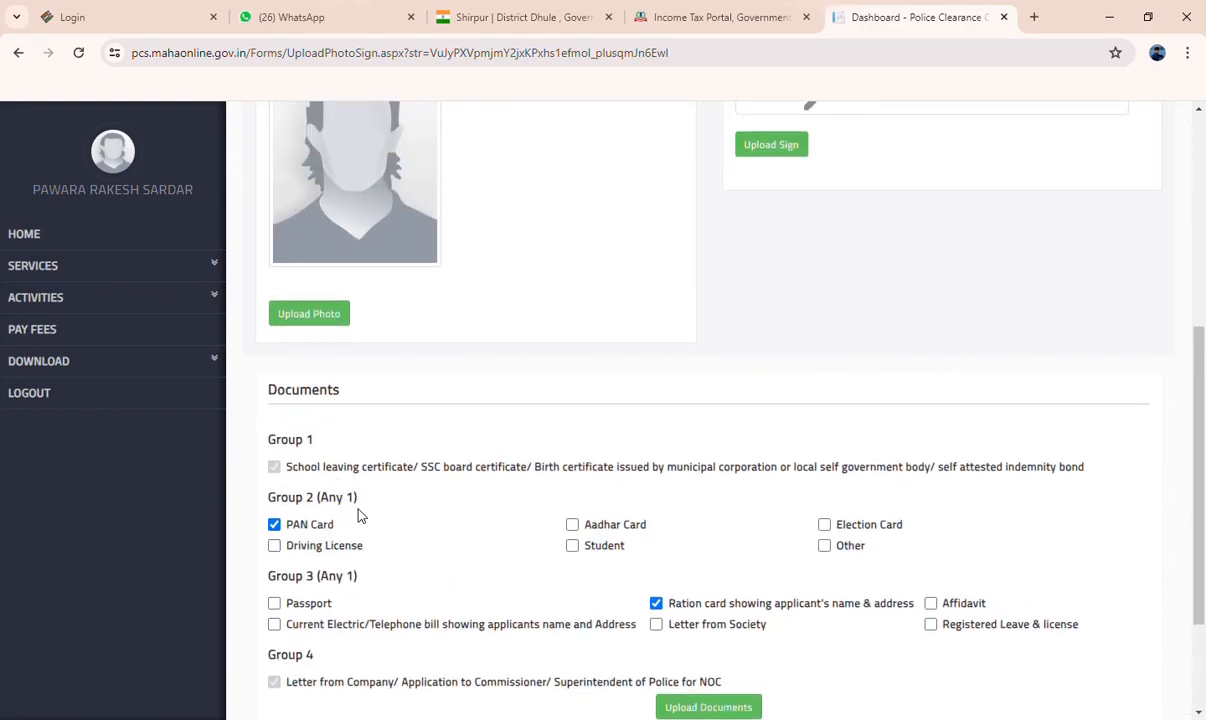
scroll(355, 490, "down", 1)
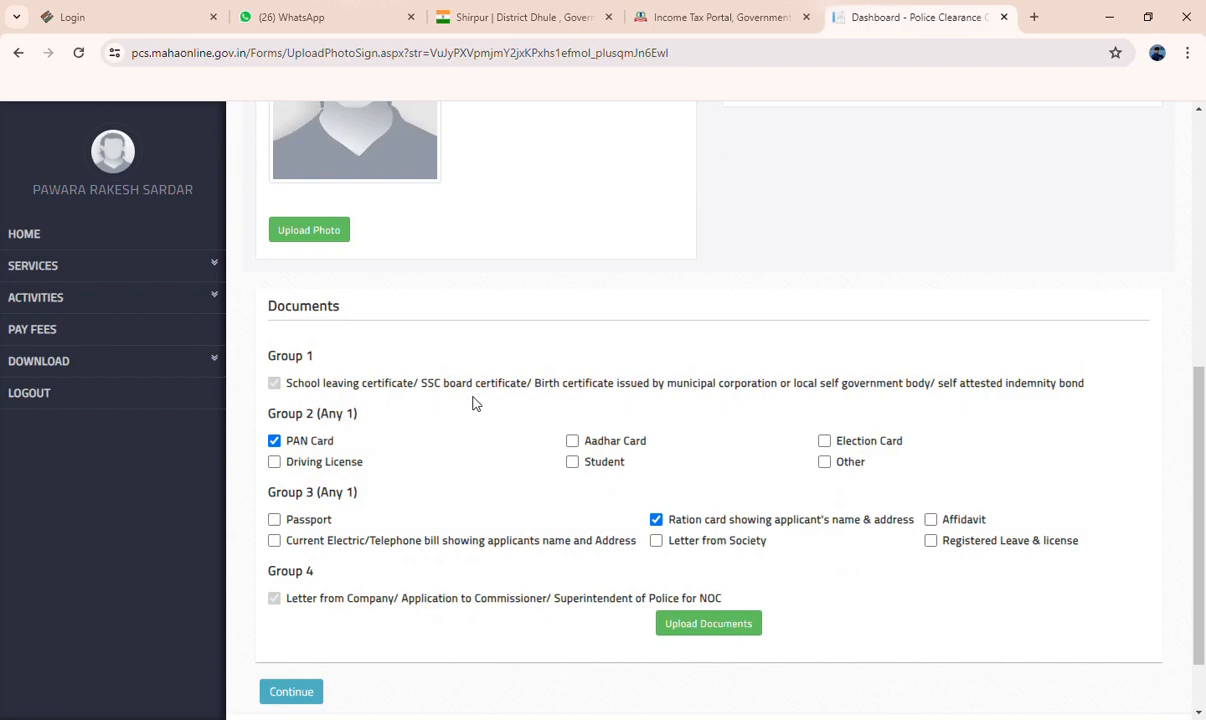
scroll(417, 449, "down", 1)
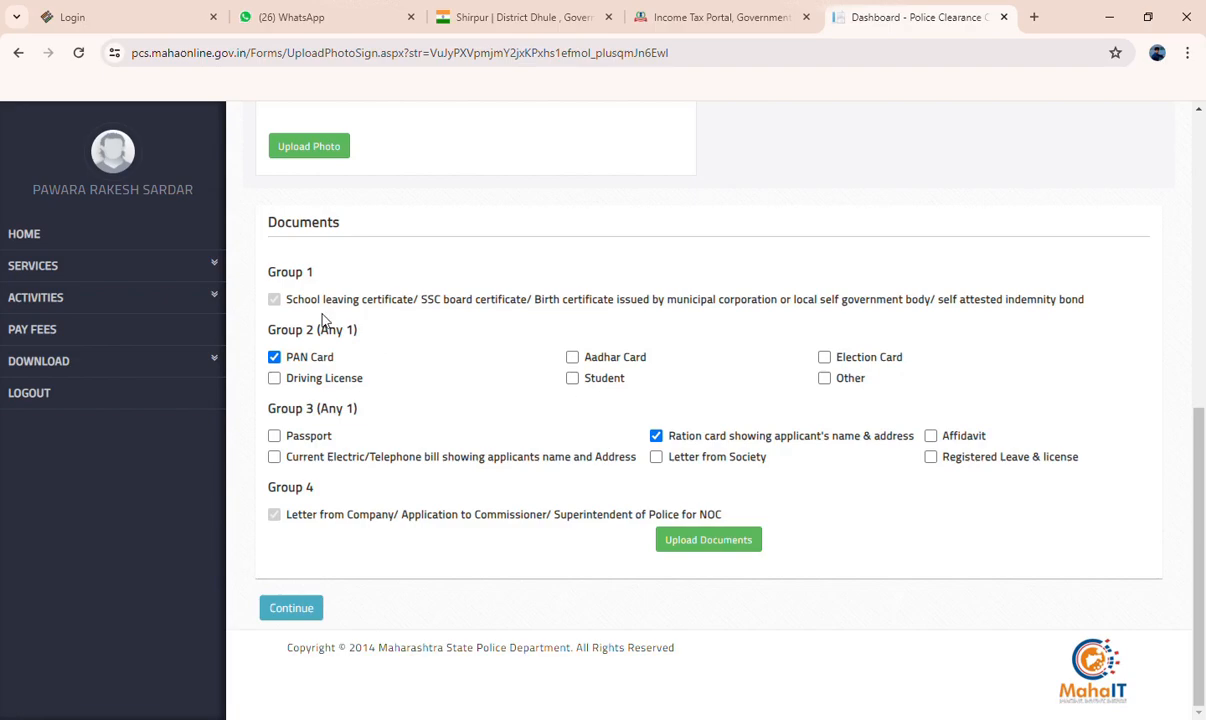
left_click(42, 324)
scroll(515, 440, "up", 1)
scroll(520, 447, "down", 1)
Return to the home page and locate the application ID of the character certificate application
left_click(27, 240)
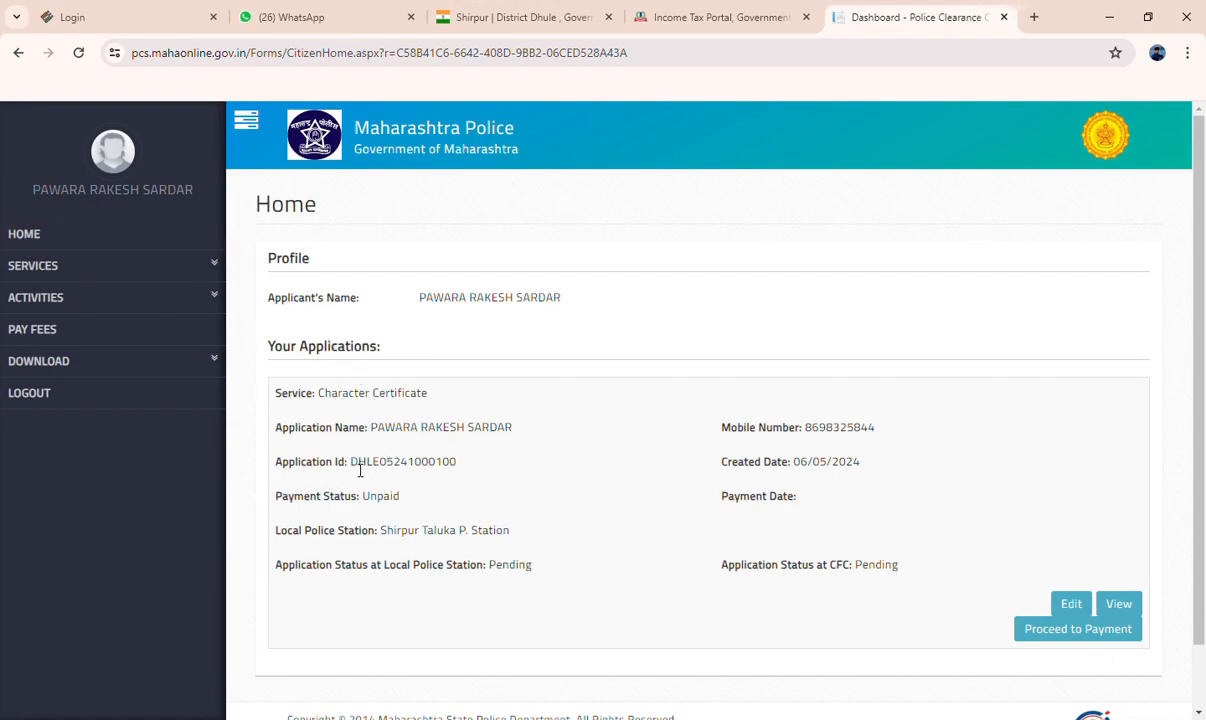
left_click_drag(436, 469, 429, 470)
left_click_drag(351, 463, 430, 478)
left_click(426, 477)
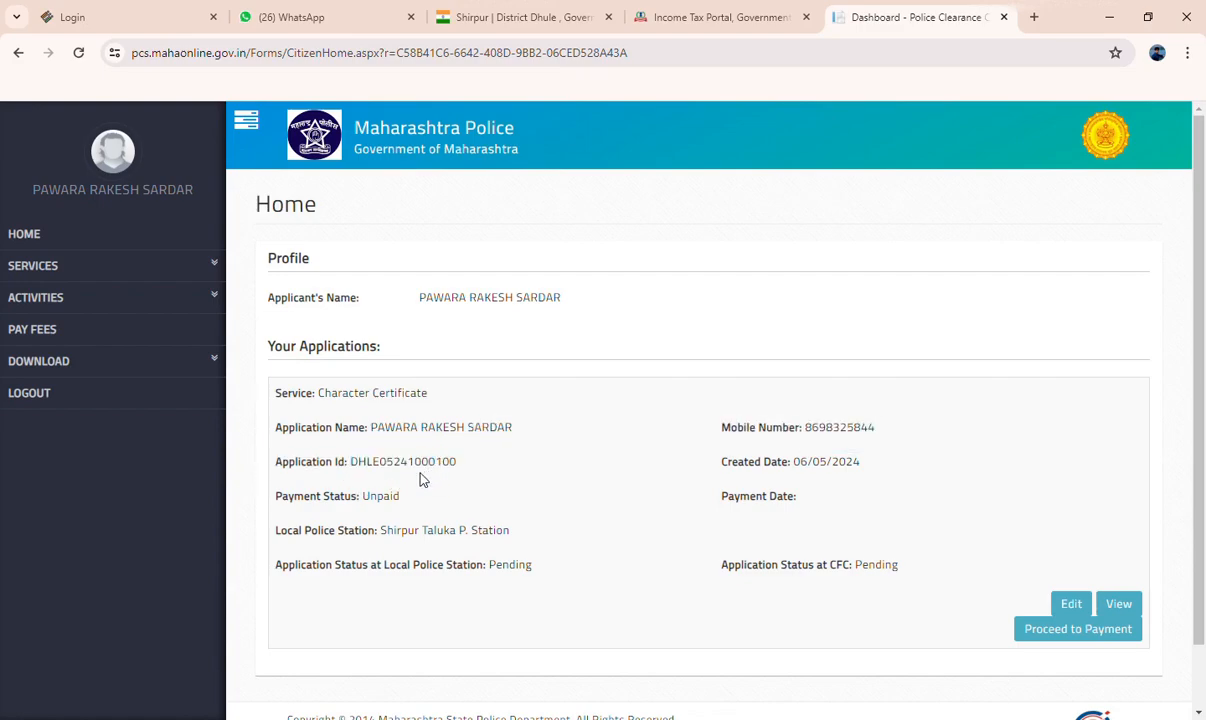
Open the application ID search for printing the application, and the one for printing the certificate
left_click(52, 368)
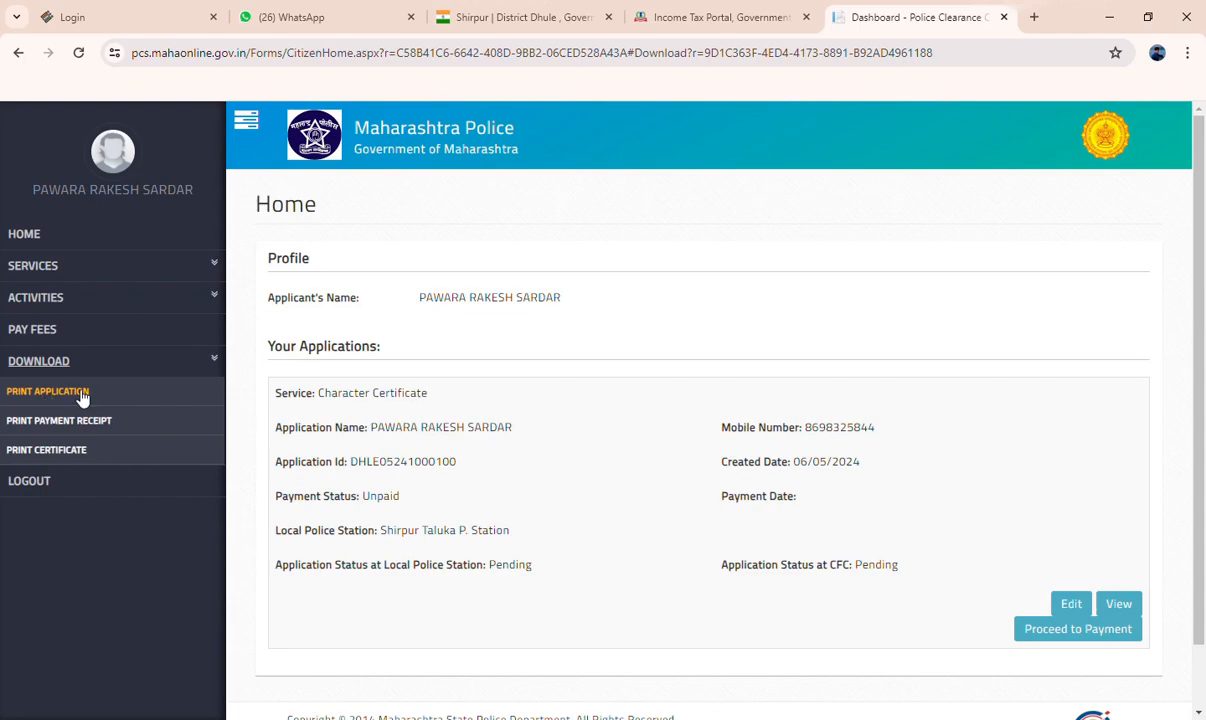
left_click(70, 396)
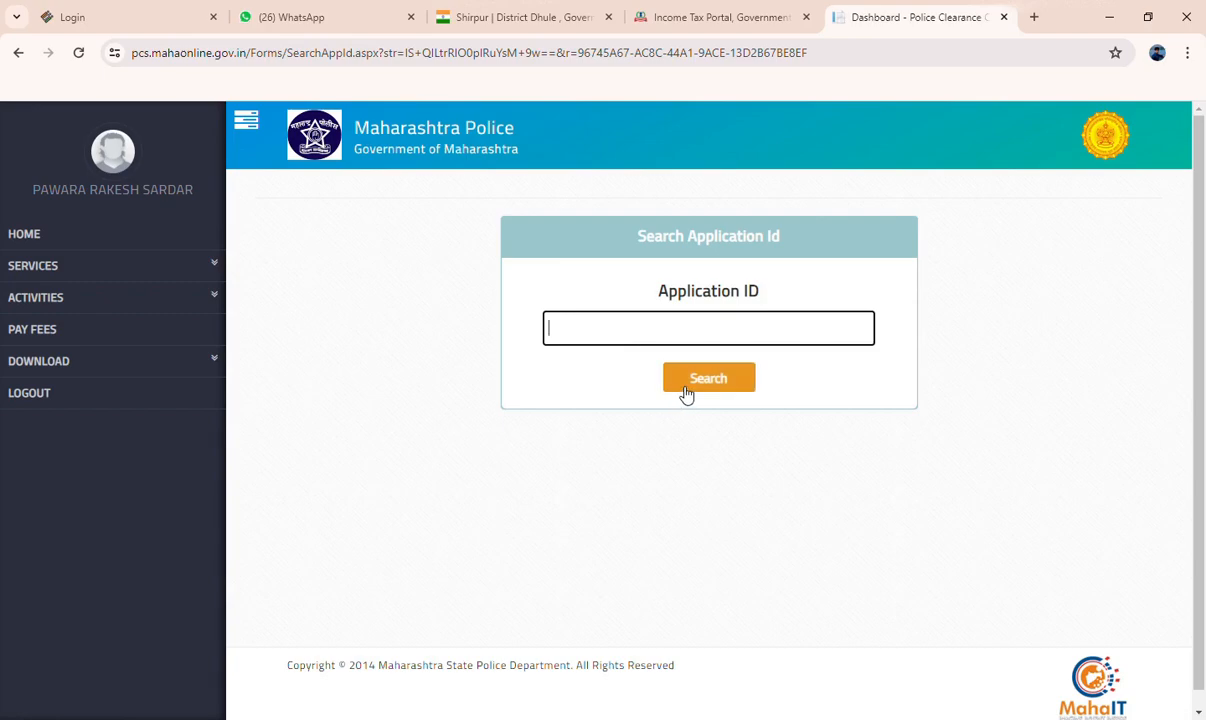
left_click(135, 375)
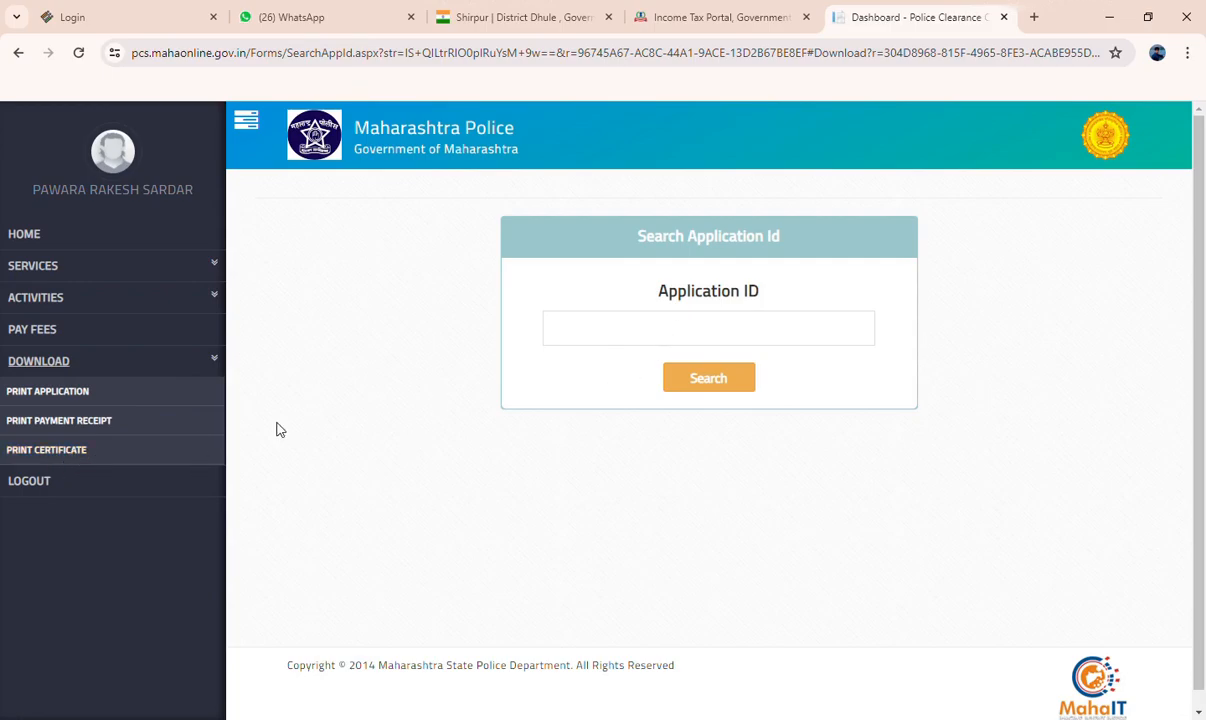
left_click(90, 451)
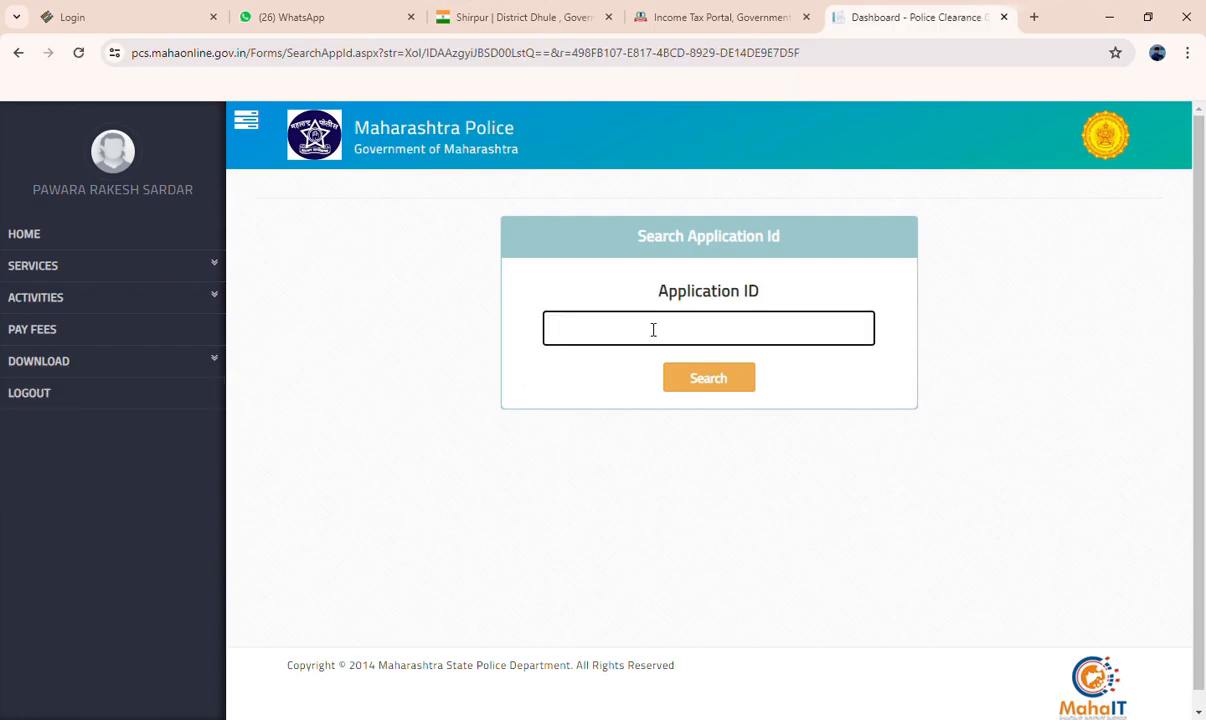